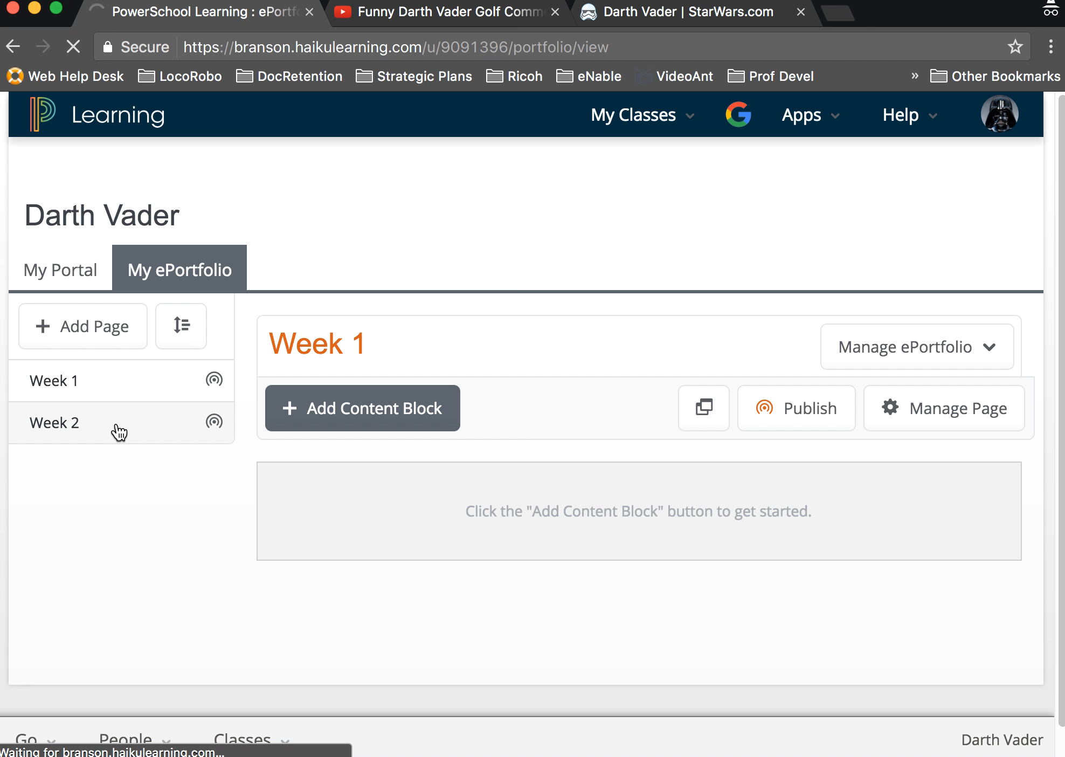
- Delete the Week 2 page and its contents from the ePortfolio and dismiss the notice
{"action": "left_click", "coordinate": [950, 421]}
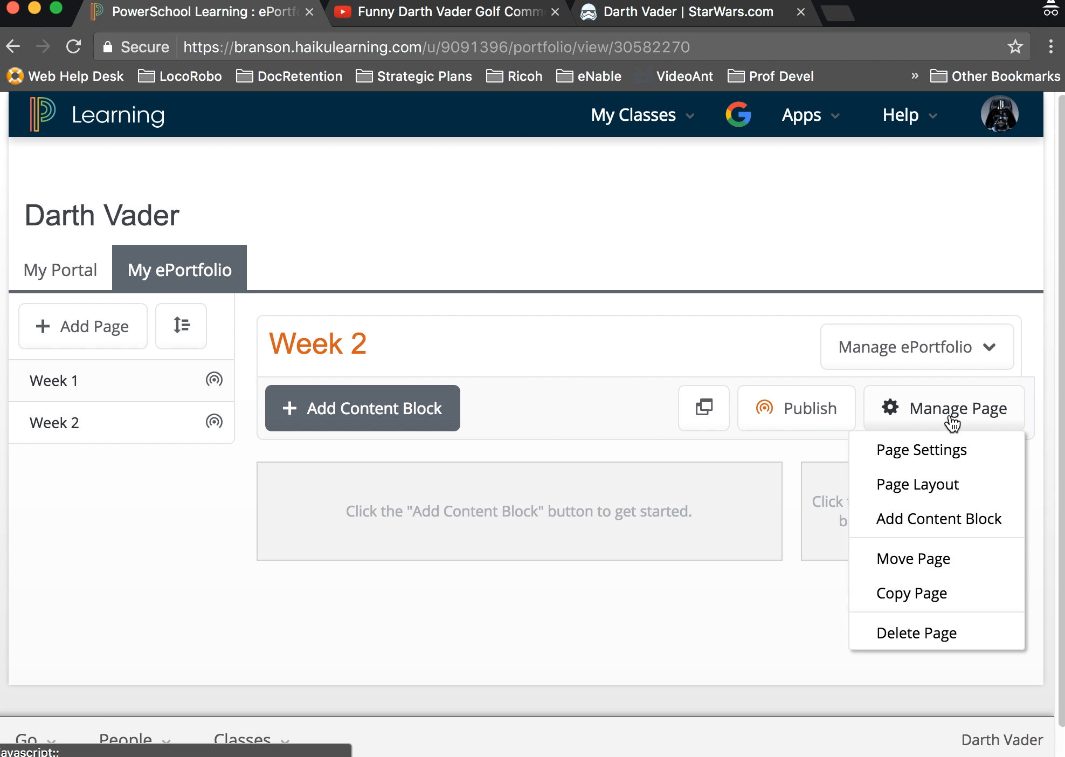
{"action": "left_click", "coordinate": [917, 629]}
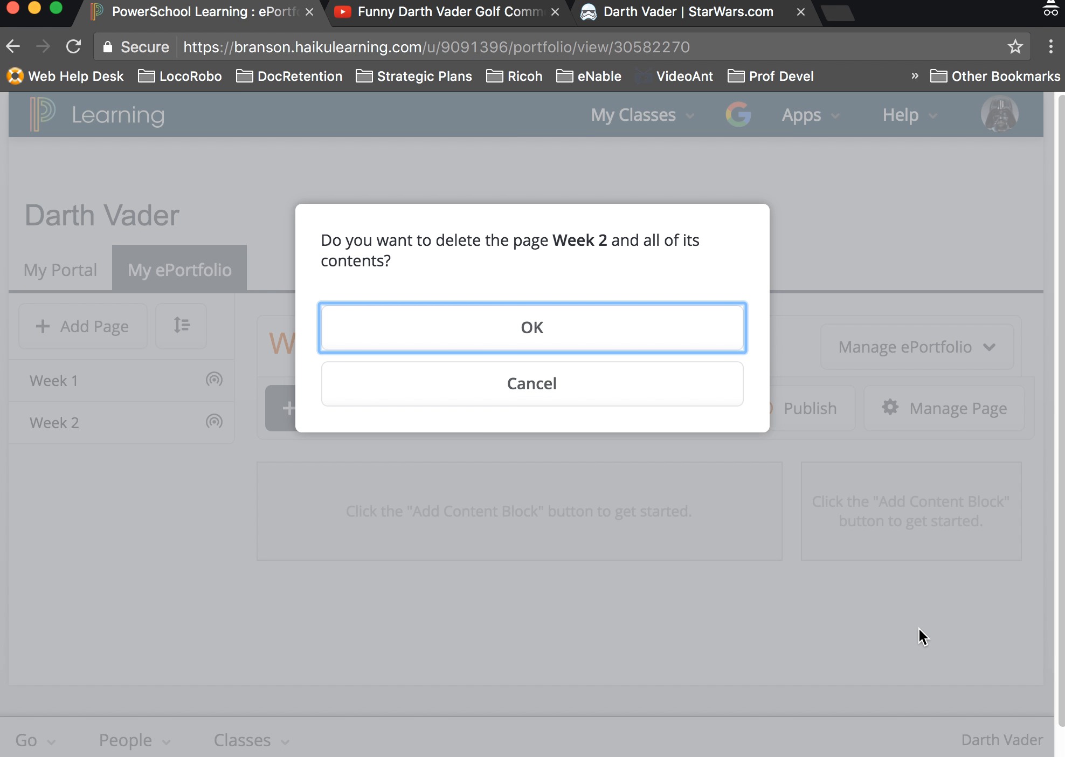
{"action": "left_click", "coordinate": [566, 336]}
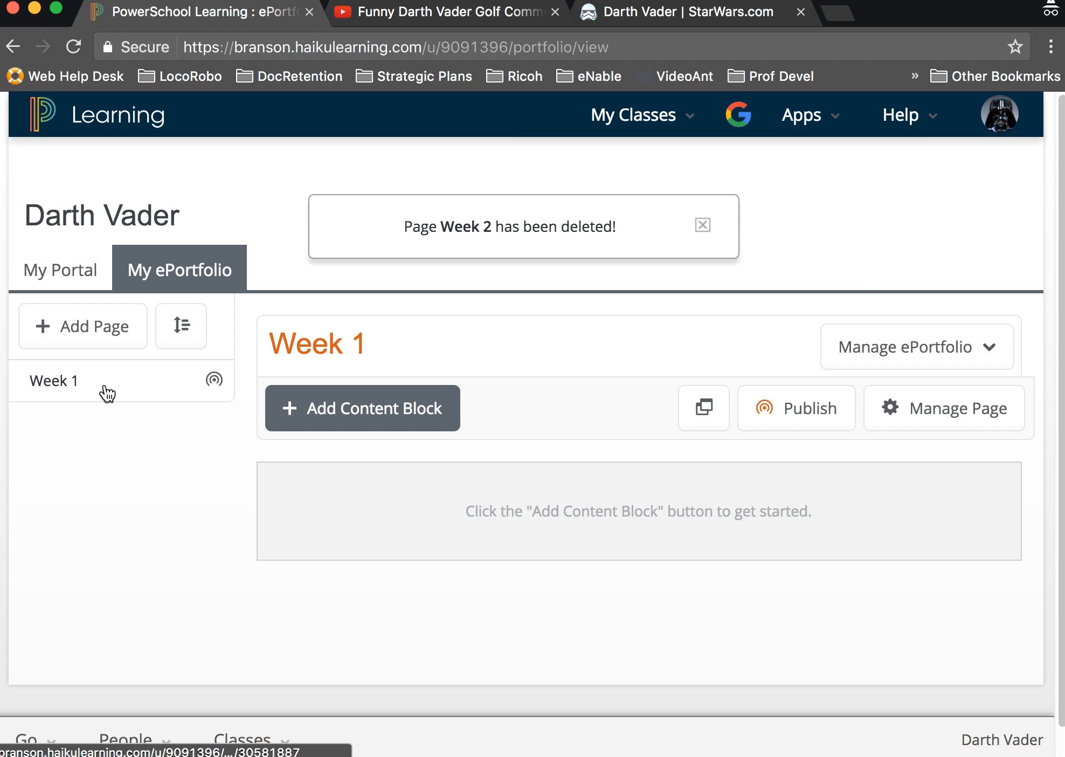
{"action": "left_click", "coordinate": [702, 224]}
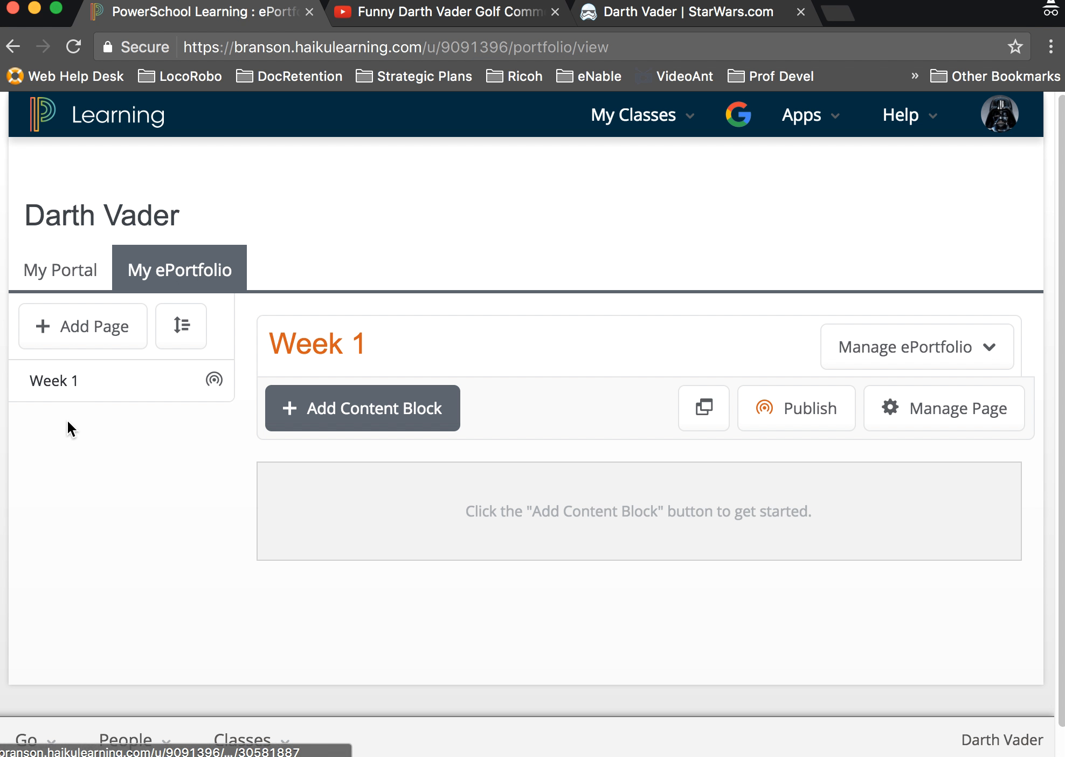
- Add a new ePortfolio page titled "Week 2" at the bottom of the list of pages
{"action": "left_click", "coordinate": [74, 324]}
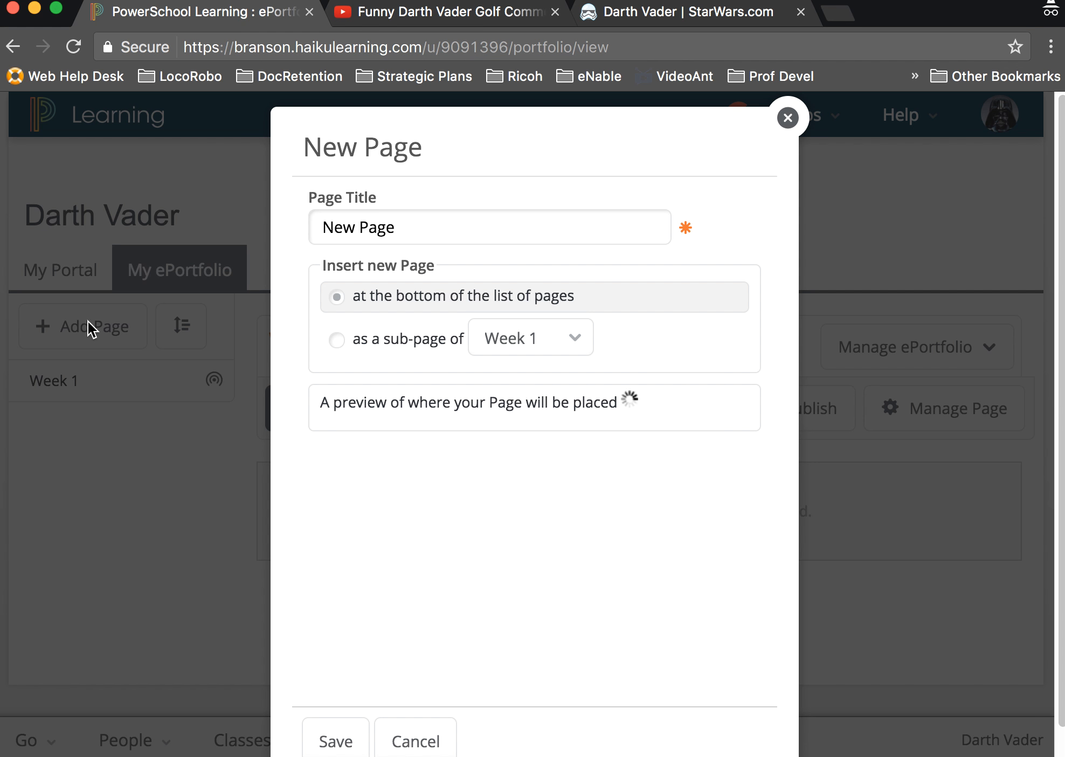
{"action": "triple_click", "coordinate": [411, 226]}
{"action": "type", "text": "Week"}
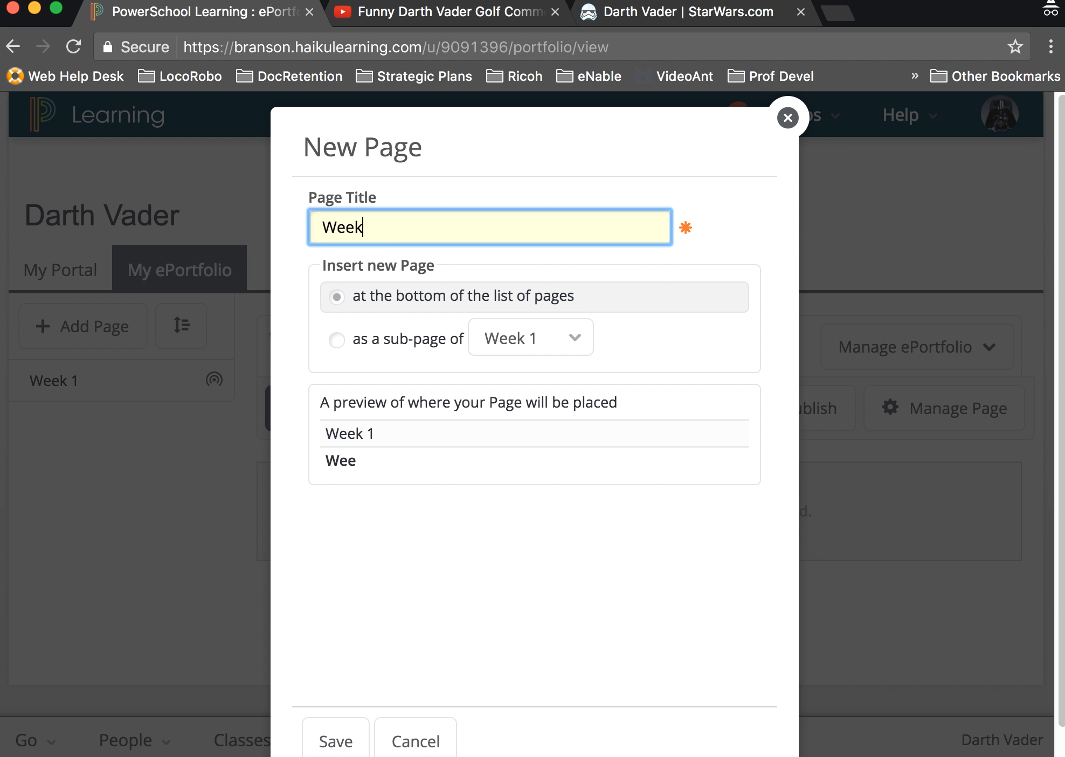
{"action": "type", "text": " 2"}
{"action": "left_click", "coordinate": [334, 741]}
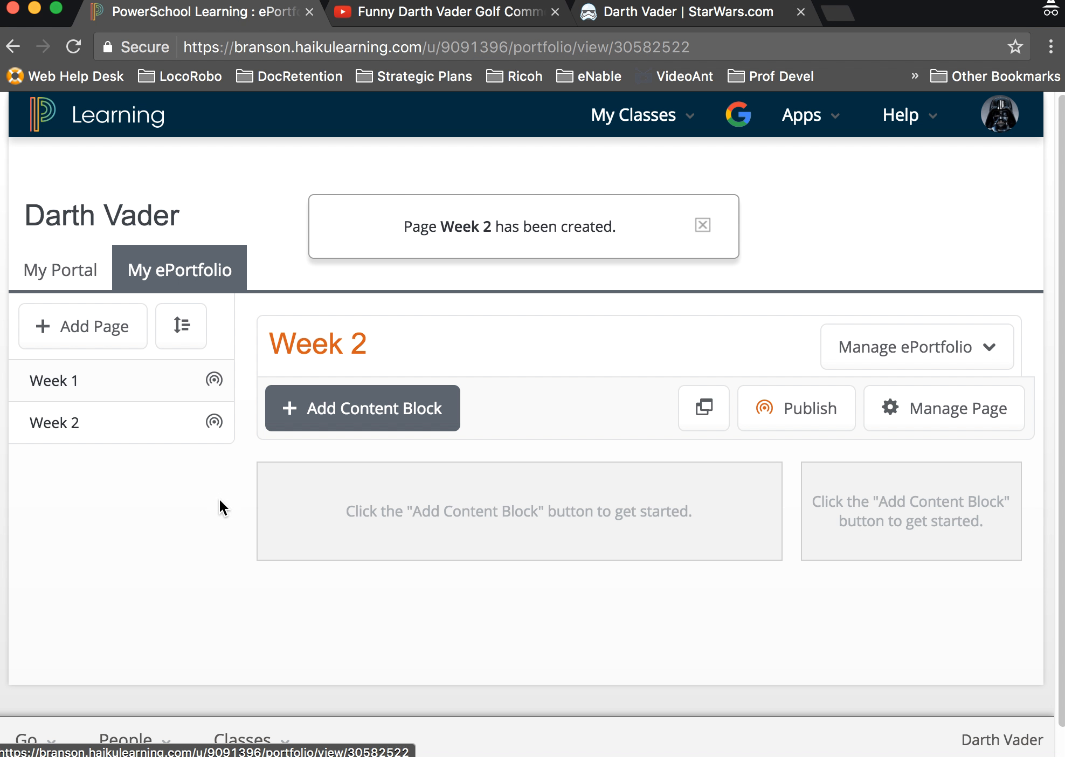
- Open the Week 1 page and look over its page layout choices without changing the layout
{"action": "left_click", "coordinate": [136, 388]}
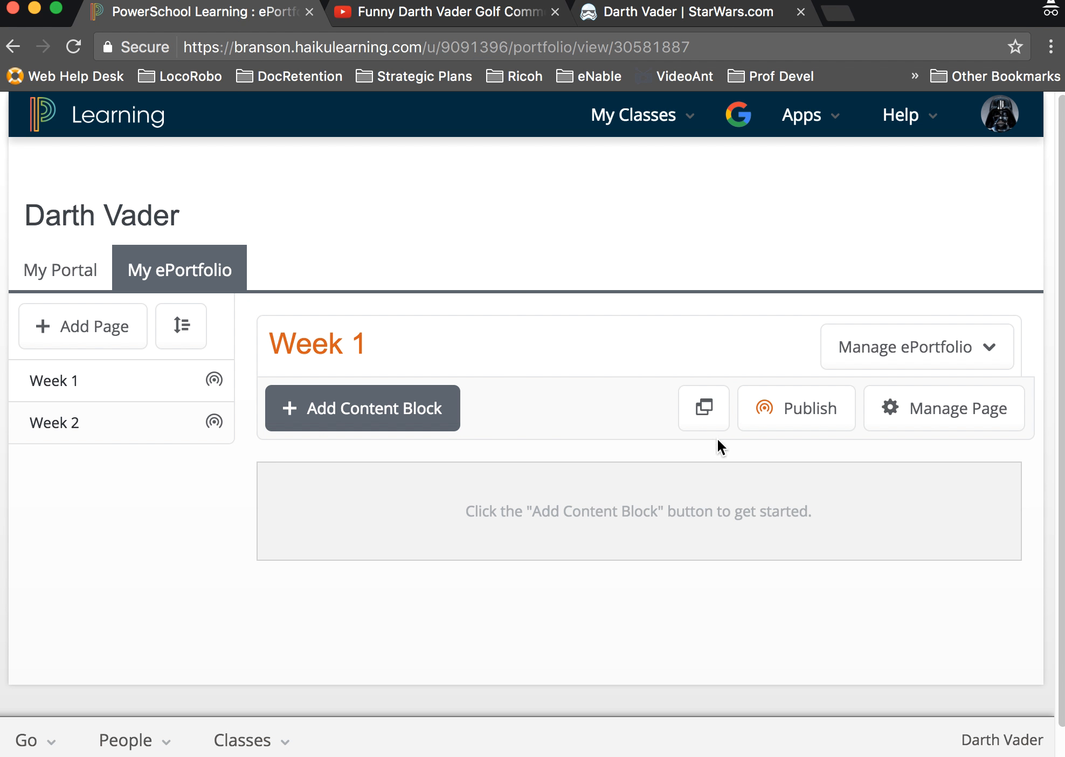
{"action": "left_click", "coordinate": [948, 415]}
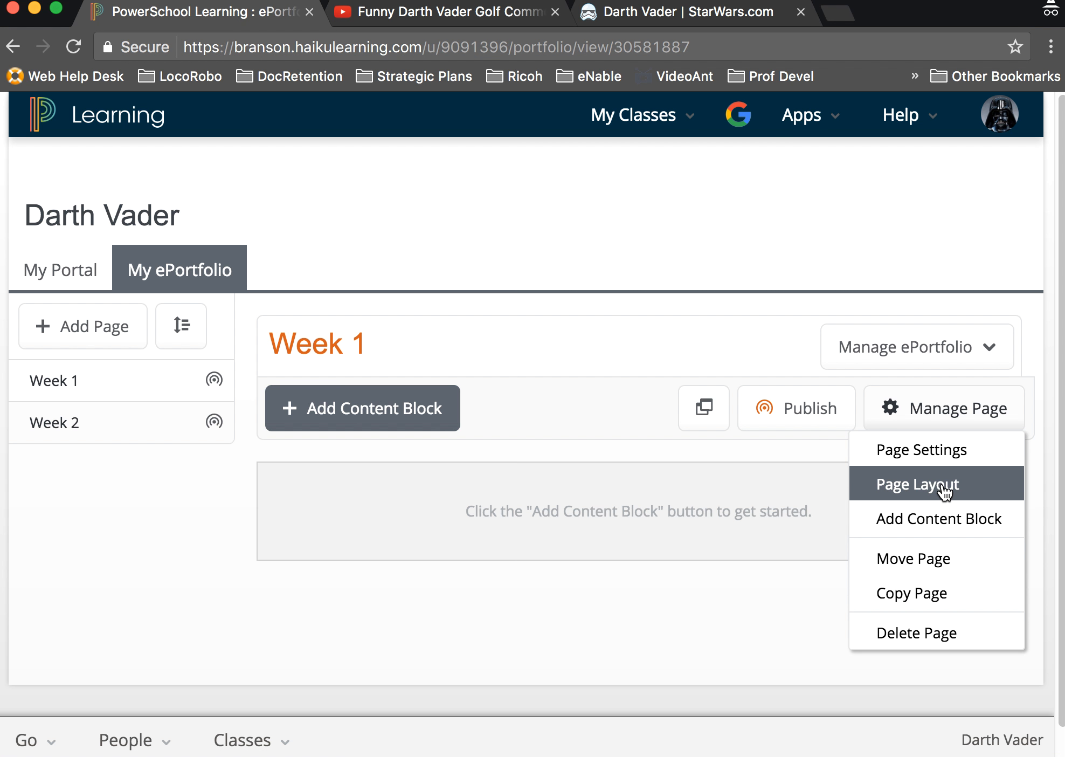
{"action": "left_click", "coordinate": [922, 485]}
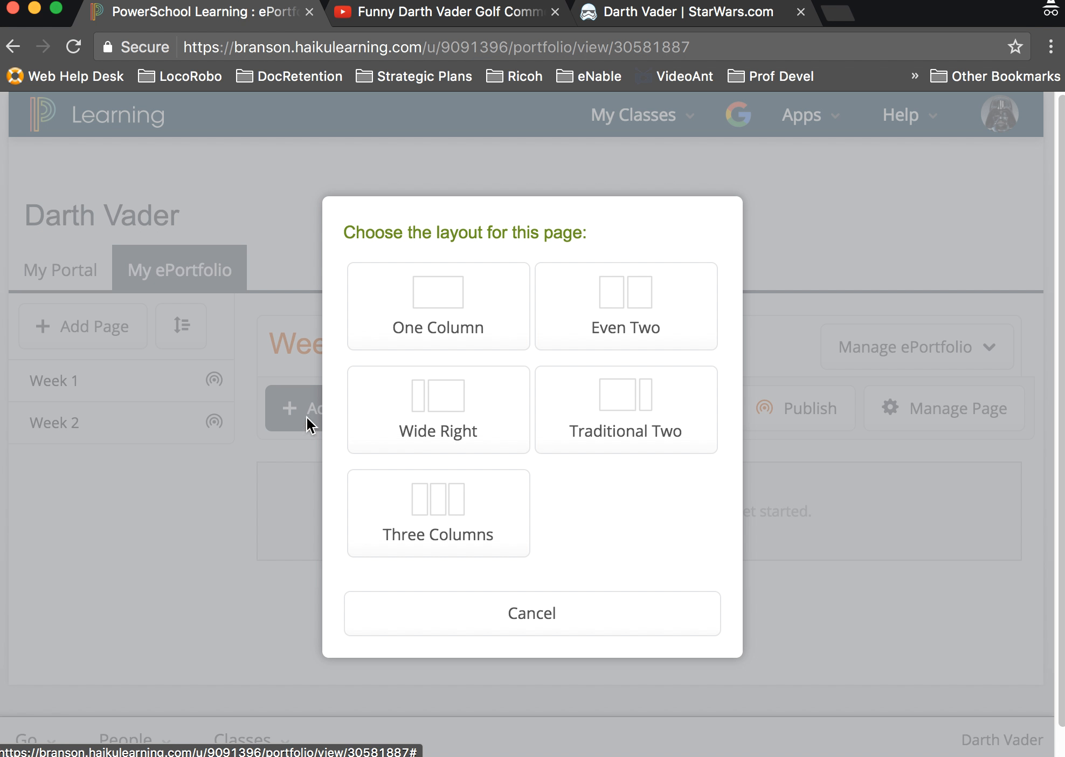
{"action": "left_click", "coordinate": [153, 577]}
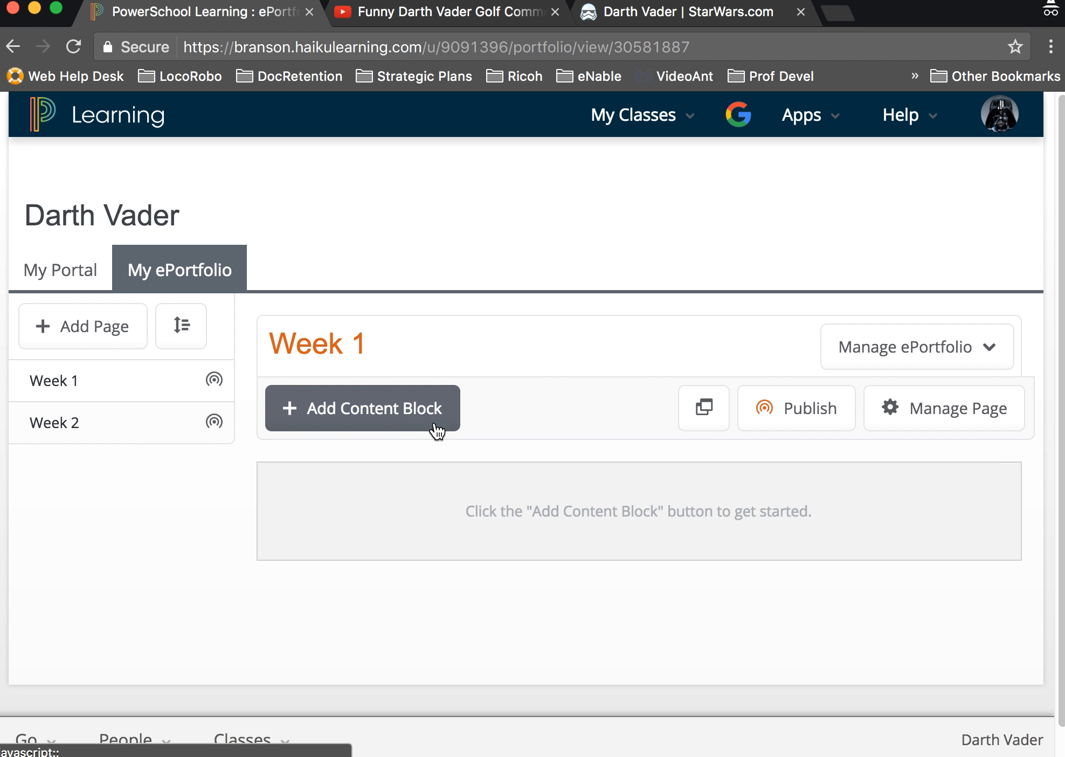
- Start an on-page text block on the Week 1 page with the title "05/04/2017"
{"action": "left_click", "coordinate": [358, 413]}
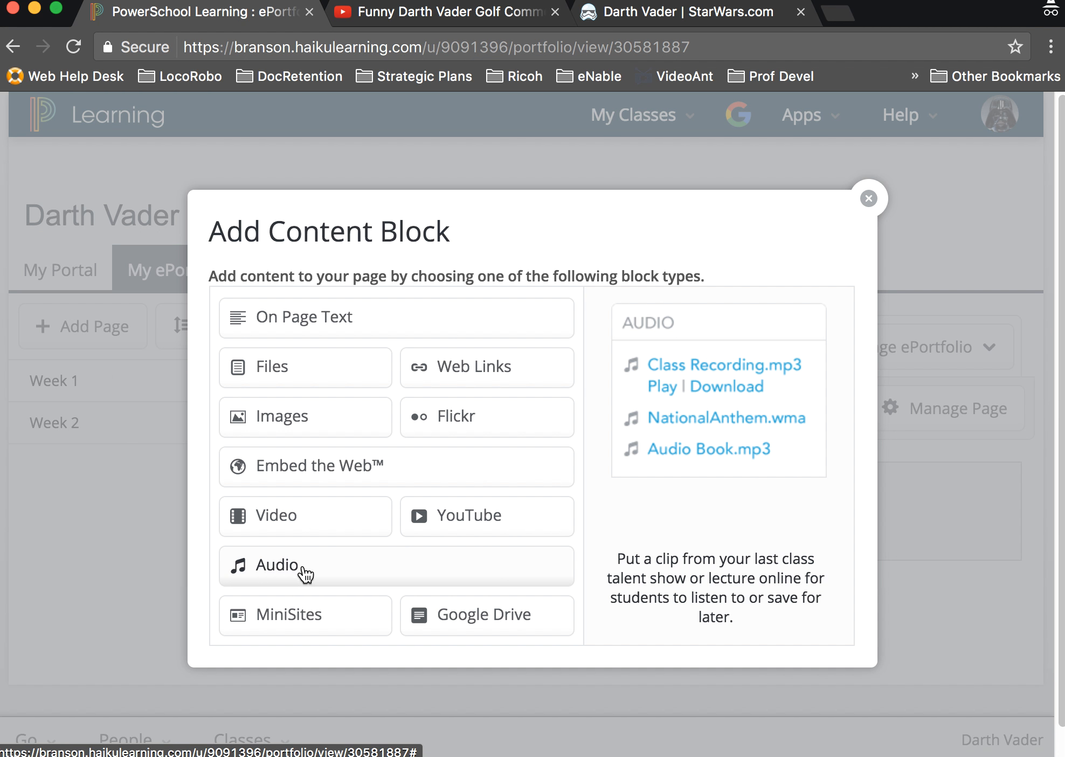
{"action": "left_click", "coordinate": [326, 319]}
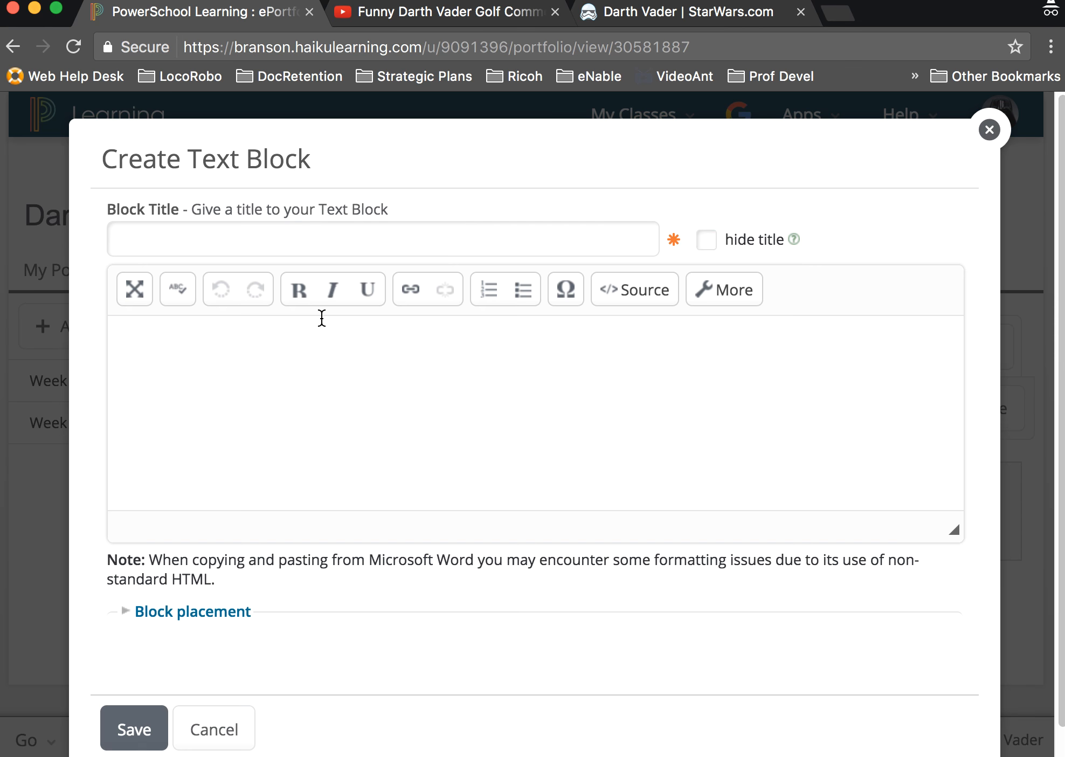
{"action": "left_click", "coordinate": [253, 243]}
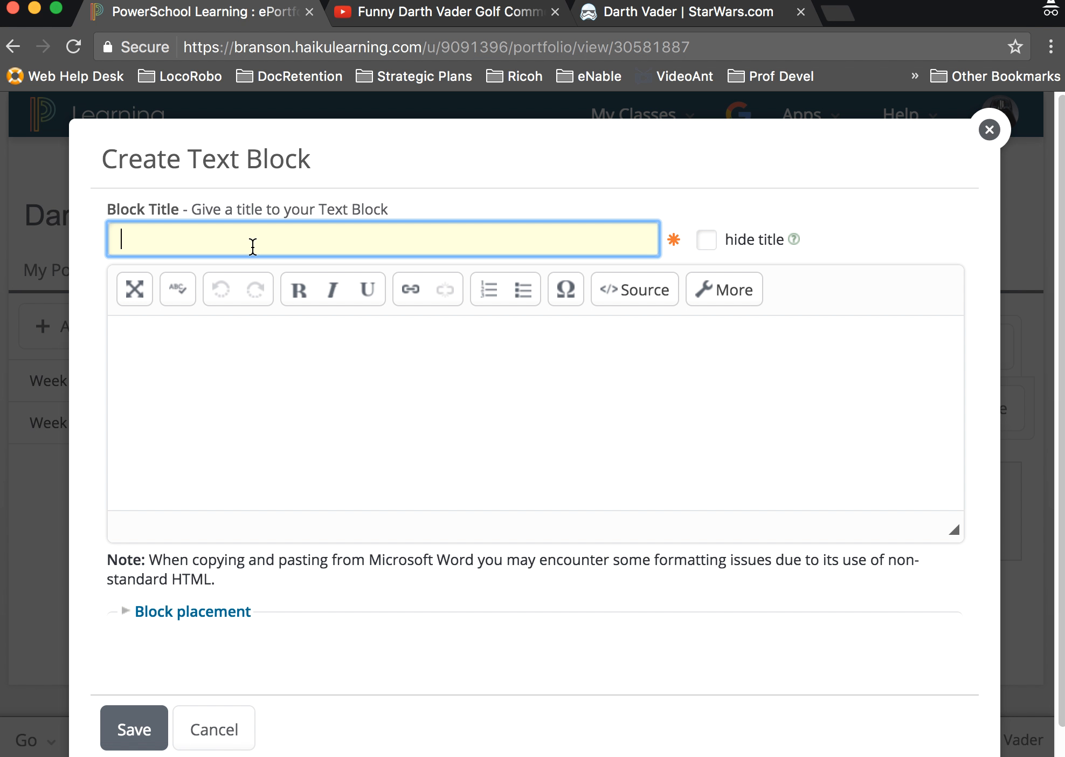
{"action": "type", "text": "05/04/2017"}
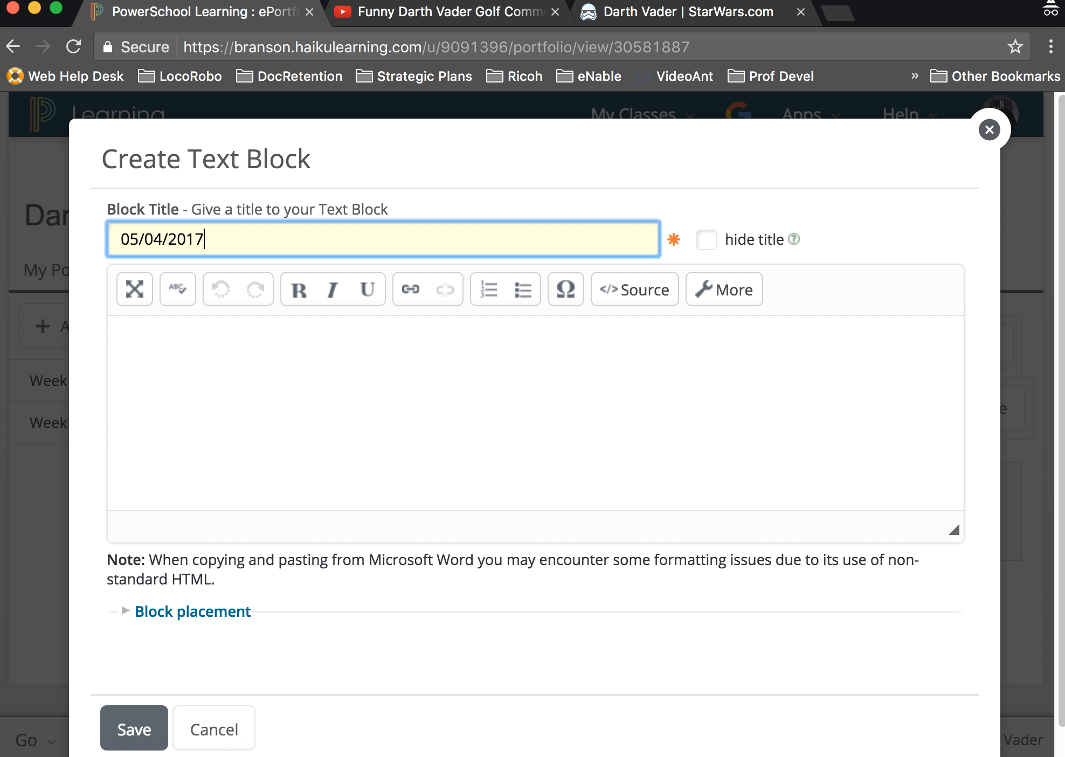
- Copy the two journal paragraphs below the date in the Word document Ex and paste them into the text block's body
{"action": "left_click", "coordinate": [268, 379]}
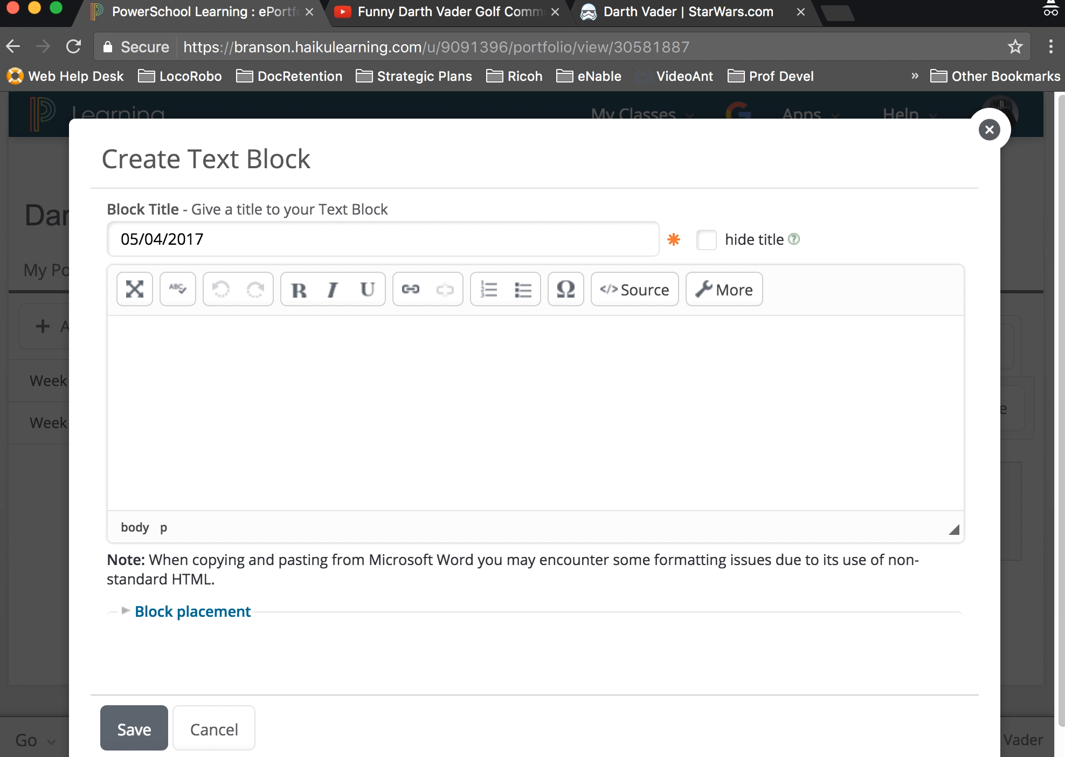
{"action": "left_click", "coordinate": [603, 236]}
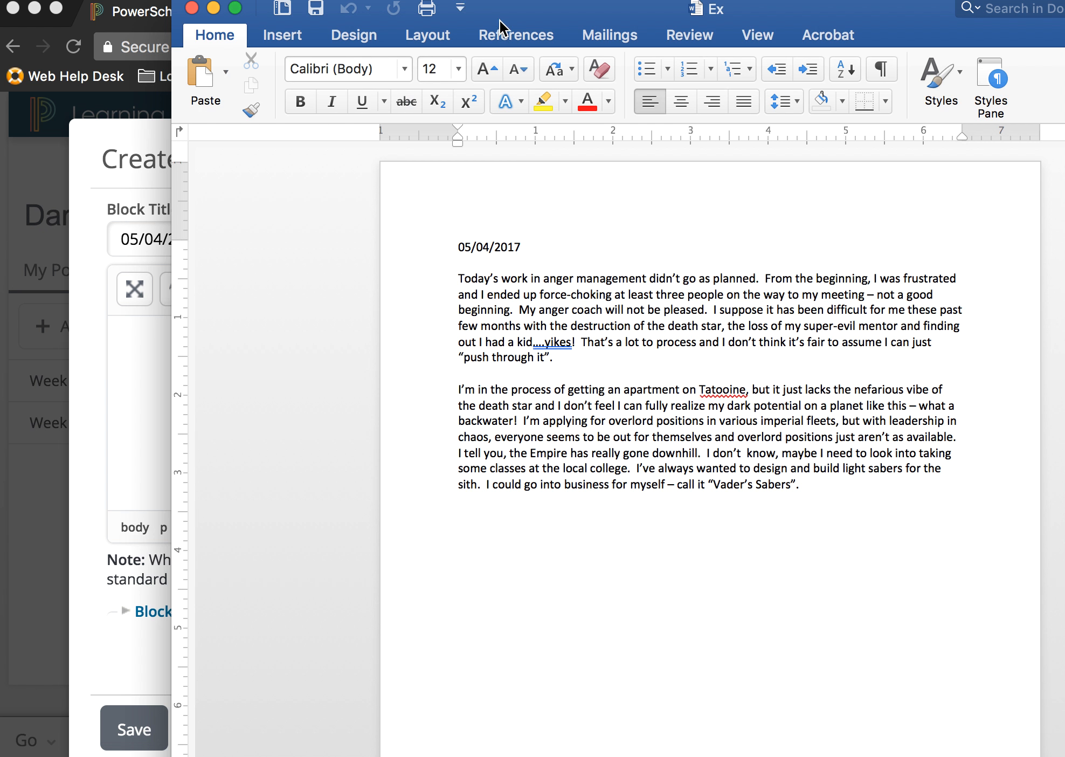
{"action": "left_click_drag", "start_coordinate": [533, 19], "coordinate": [488, 53]}
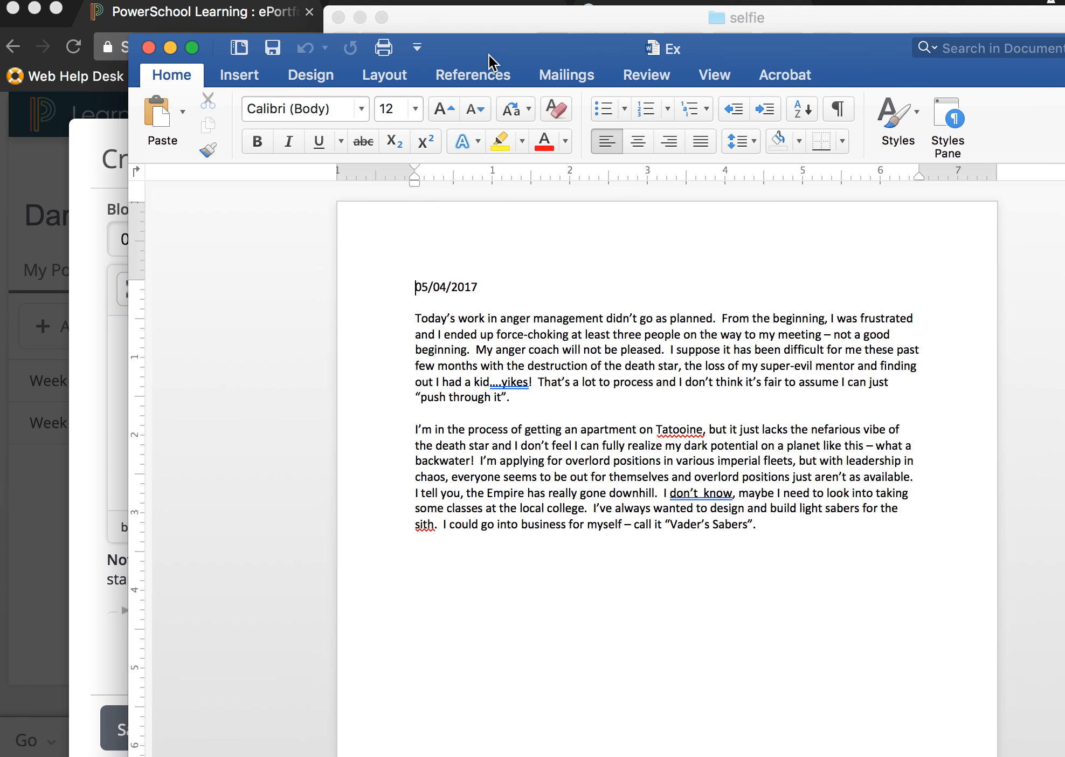
{"action": "left_click_drag", "start_coordinate": [416, 318], "coordinate": [786, 529]}
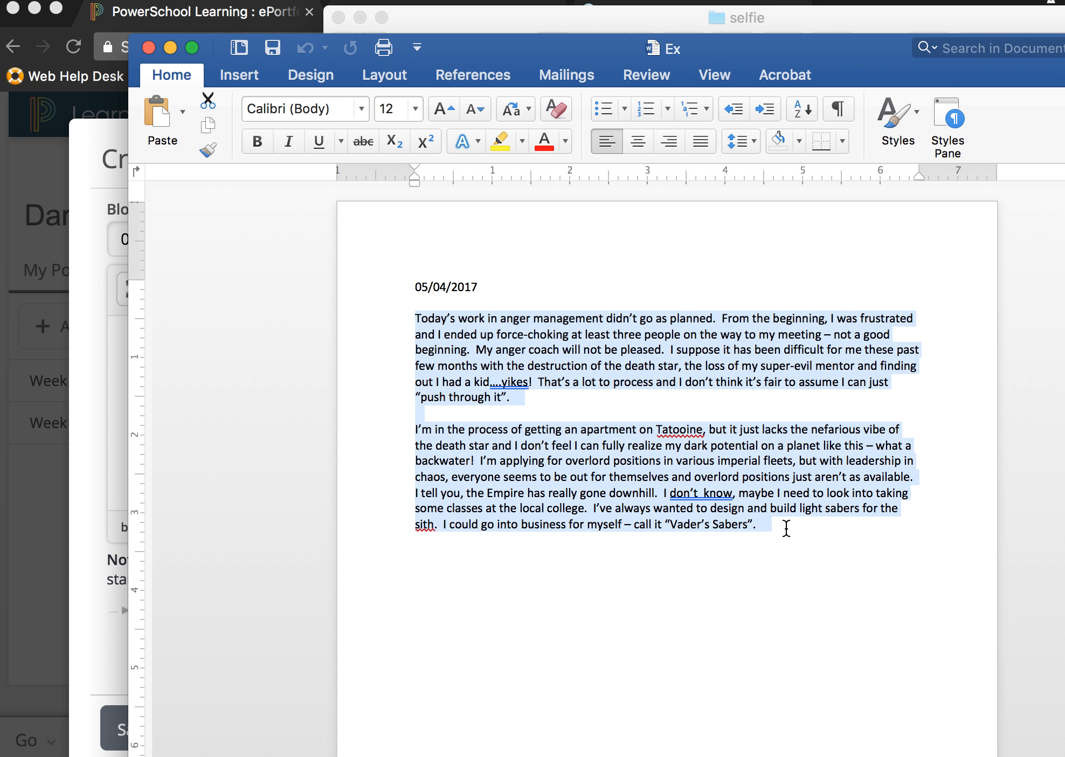
{"action": "key", "text": "super+c"}
{"action": "left_click", "coordinate": [148, 49]}
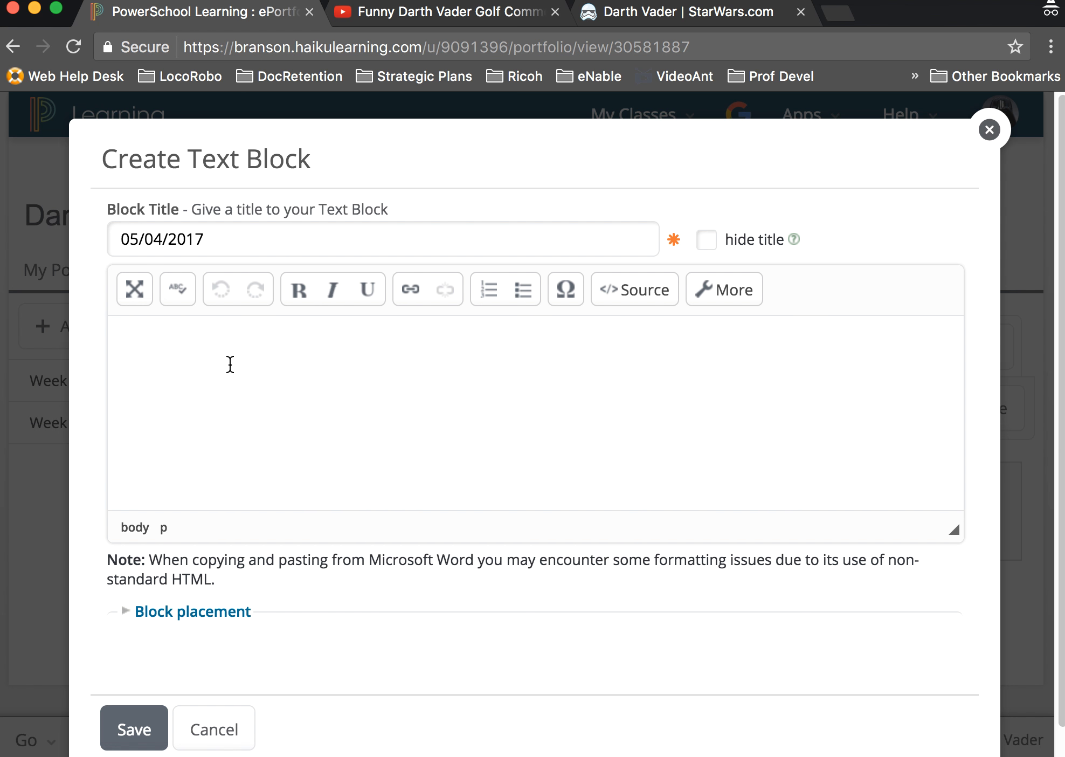
{"action": "key", "text": "super+v"}
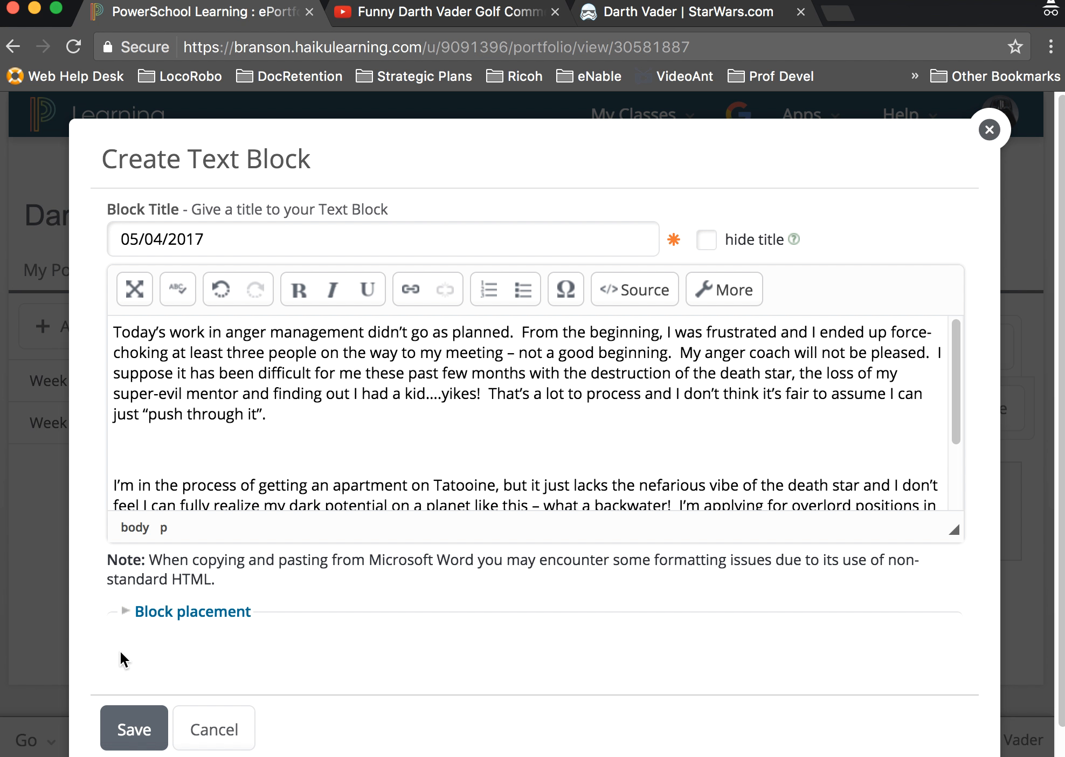
- Check the text block's placement options and save the block at the bottom of column 1
{"action": "left_click", "coordinate": [125, 611]}
{"action": "scroll", "coordinate": [340, 544], "scroll_direction": "down", "scroll_amount": 3}
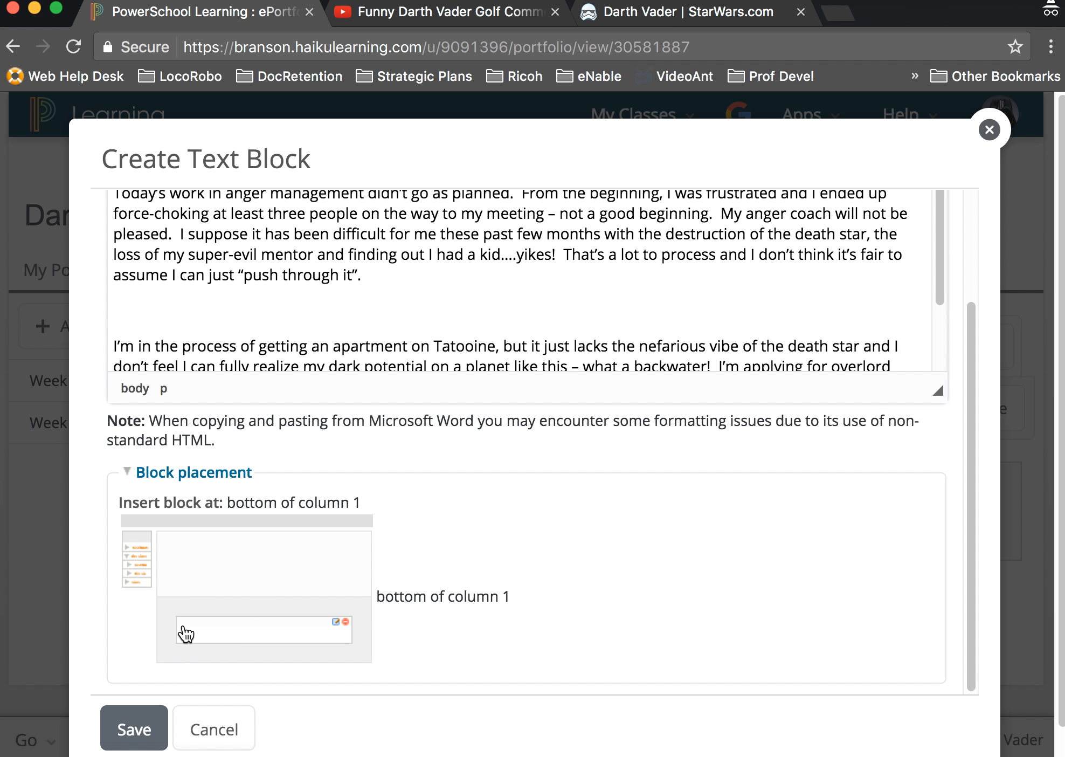
{"action": "left_click", "coordinate": [138, 727]}
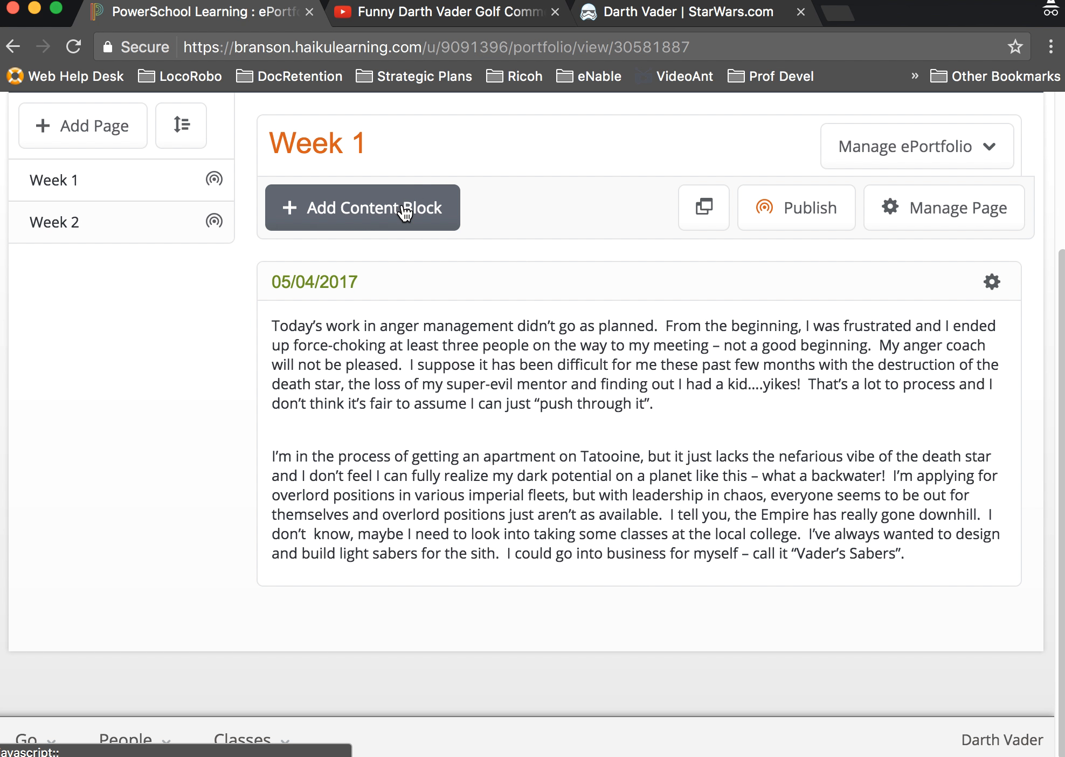
- Create an image block titled "Pics 05/04/2017", displayed as First Image on Page with Slideshow and placed at the bottom of column 1
{"action": "left_click", "coordinate": [375, 212]}
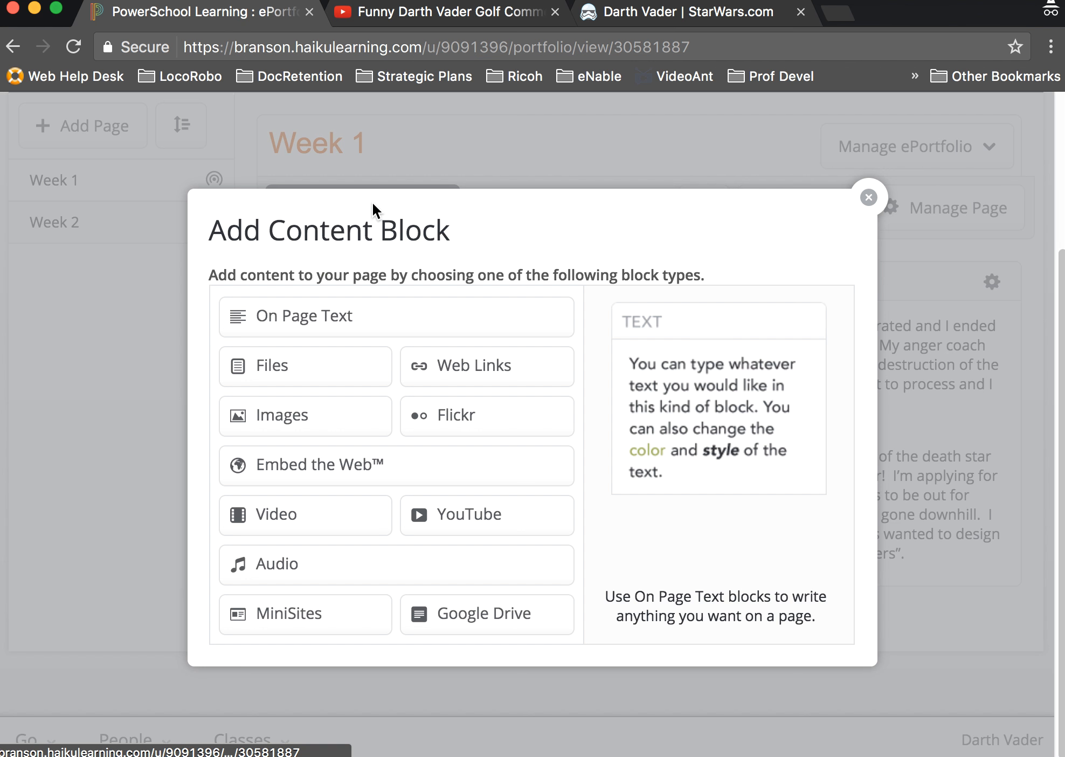
{"action": "left_click", "coordinate": [280, 417]}
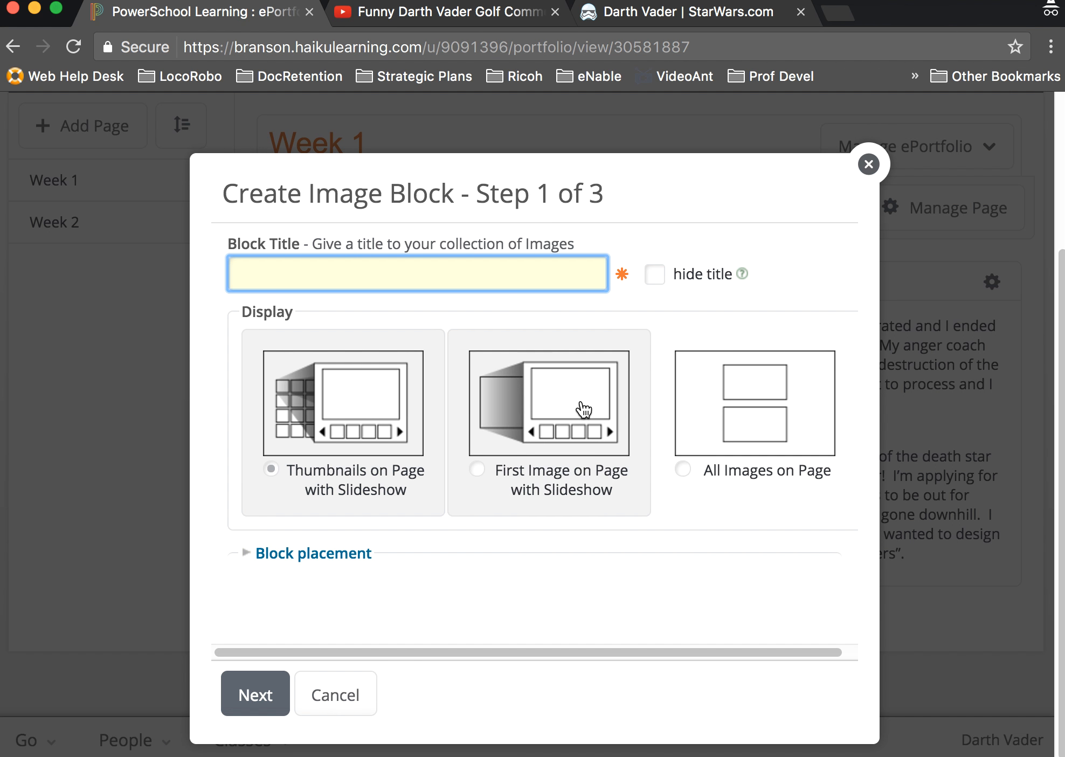
{"action": "type", "text": "Pics"}
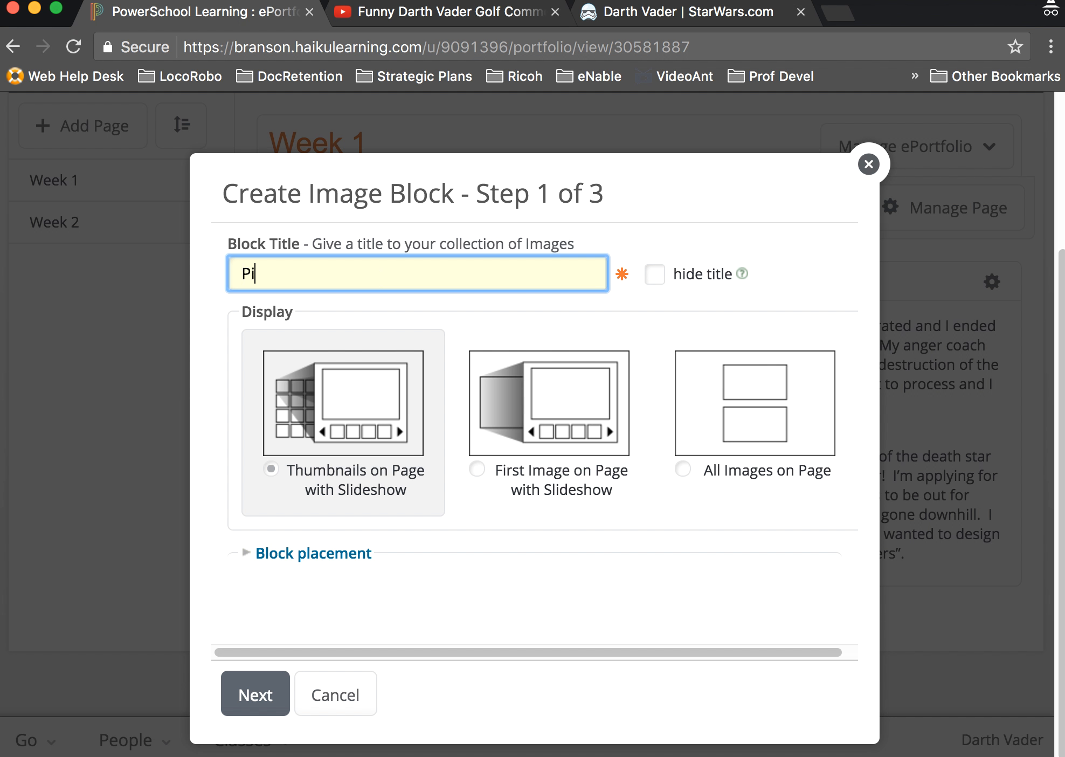
{"action": "type", "text": "05/04/2017"}
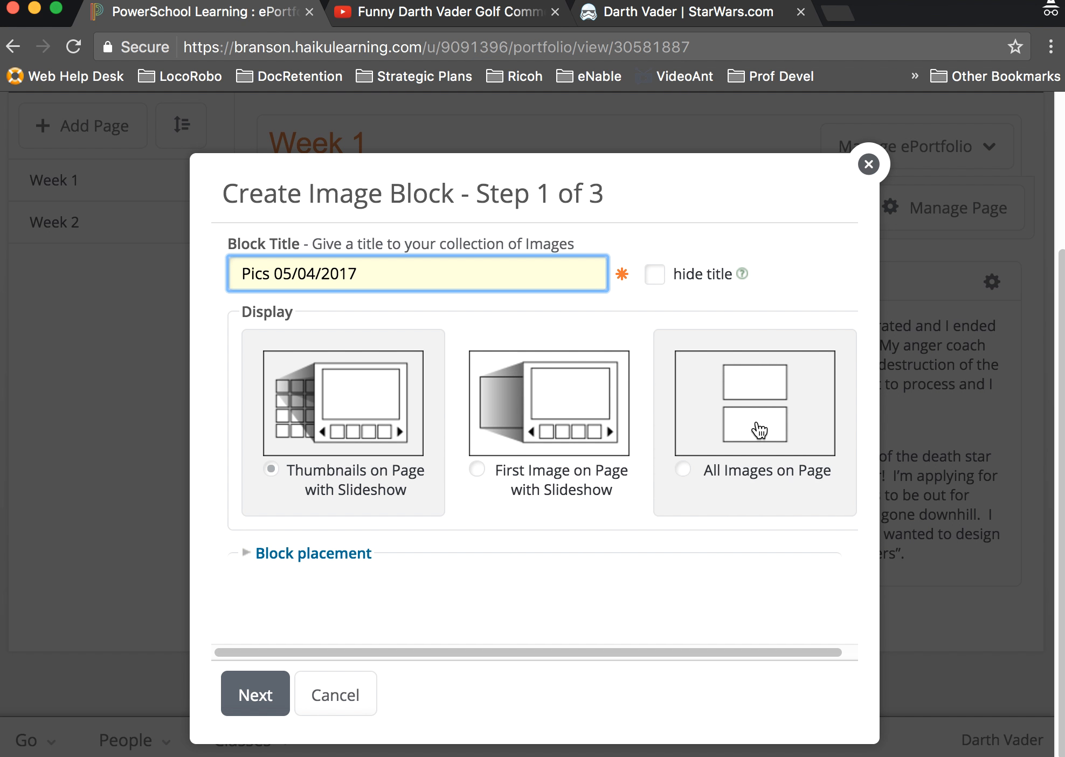
{"action": "left_click", "coordinate": [545, 397]}
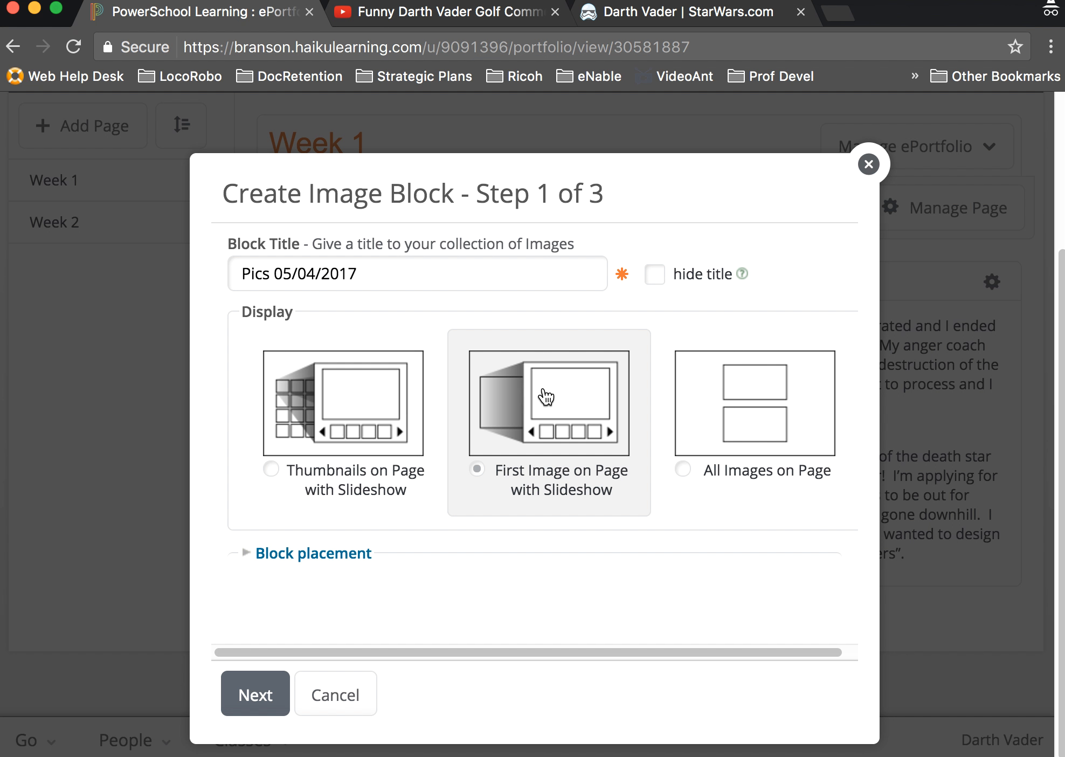
{"action": "left_click", "coordinate": [257, 555]}
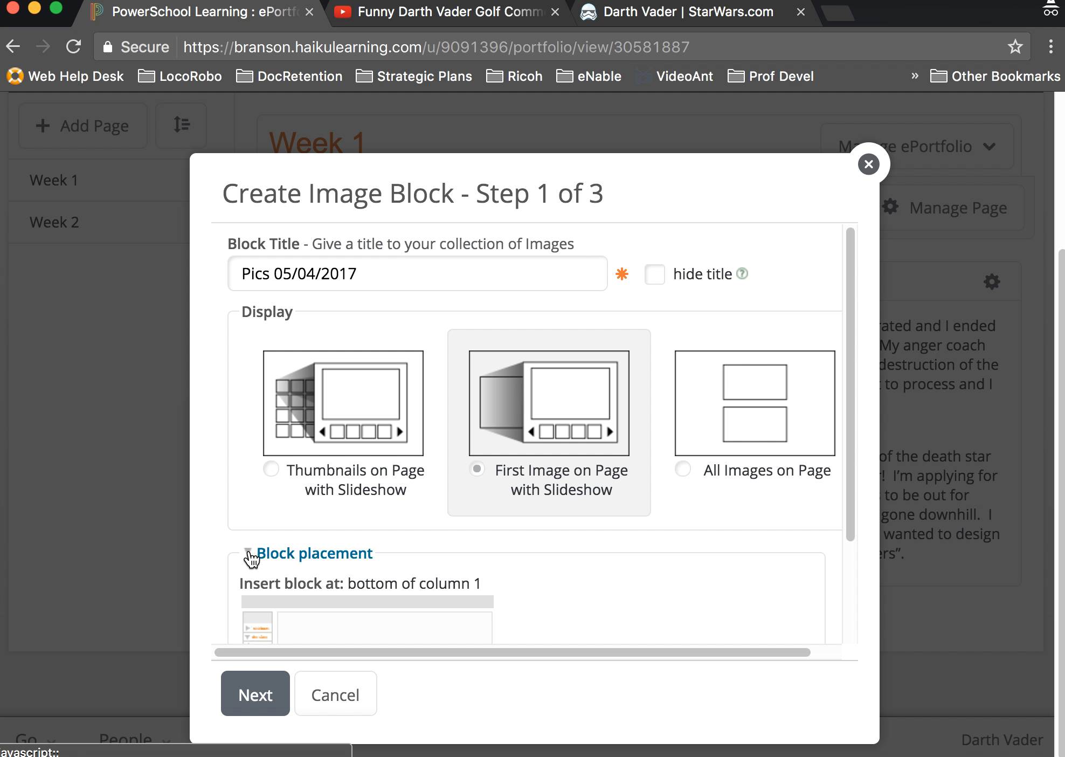
{"action": "scroll", "coordinate": [378, 544], "scroll_direction": "down", "scroll_amount": 2}
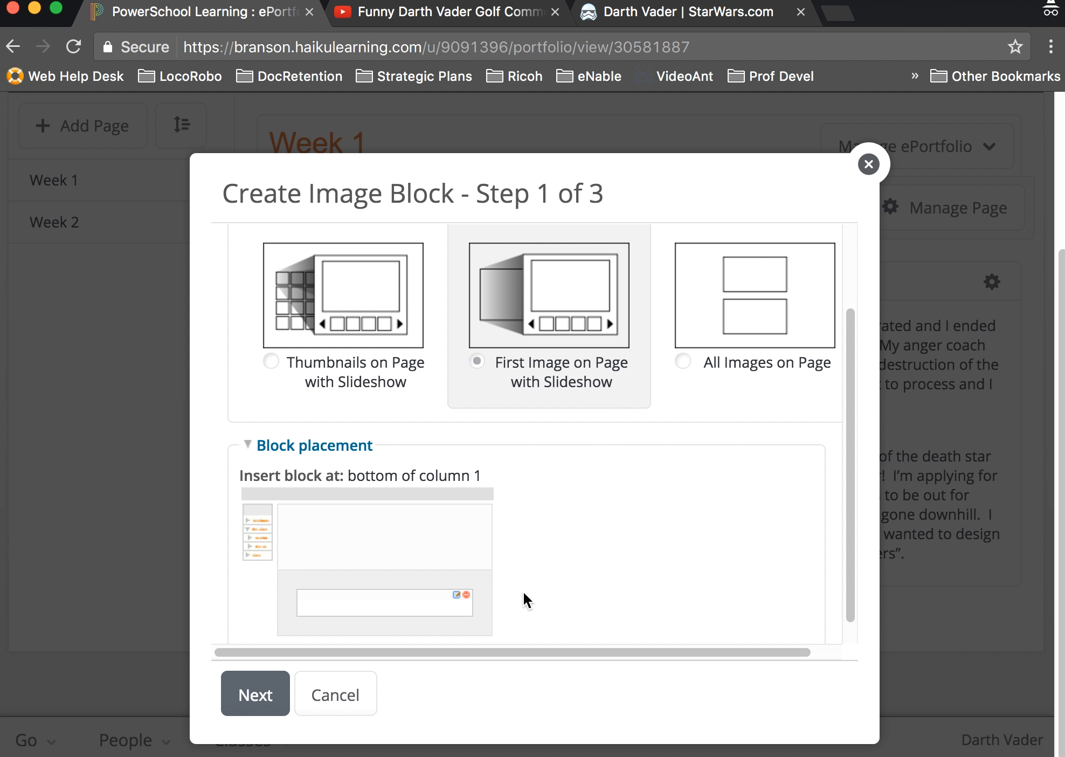
{"action": "left_click", "coordinate": [245, 696]}
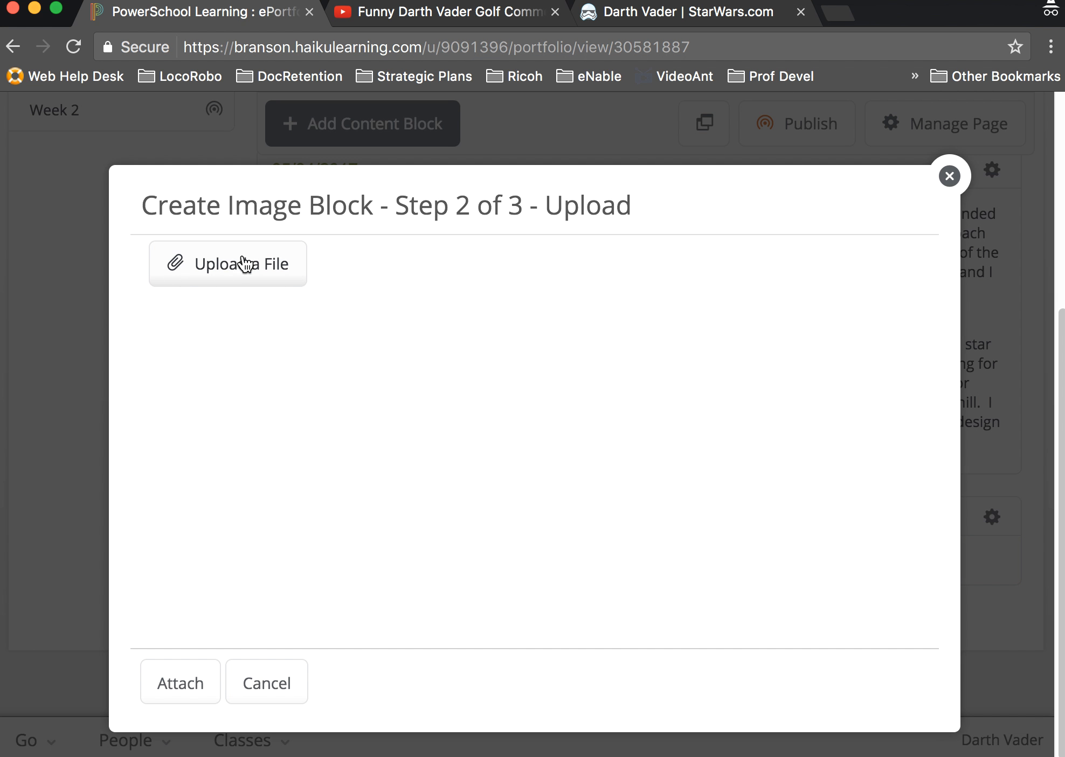
- Upload selfie.jpg, selfie2.jpg, selfie3.jpg and selfie4.jpg from the selfie folder and attach them to the image block
{"action": "left_click", "coordinate": [234, 277]}
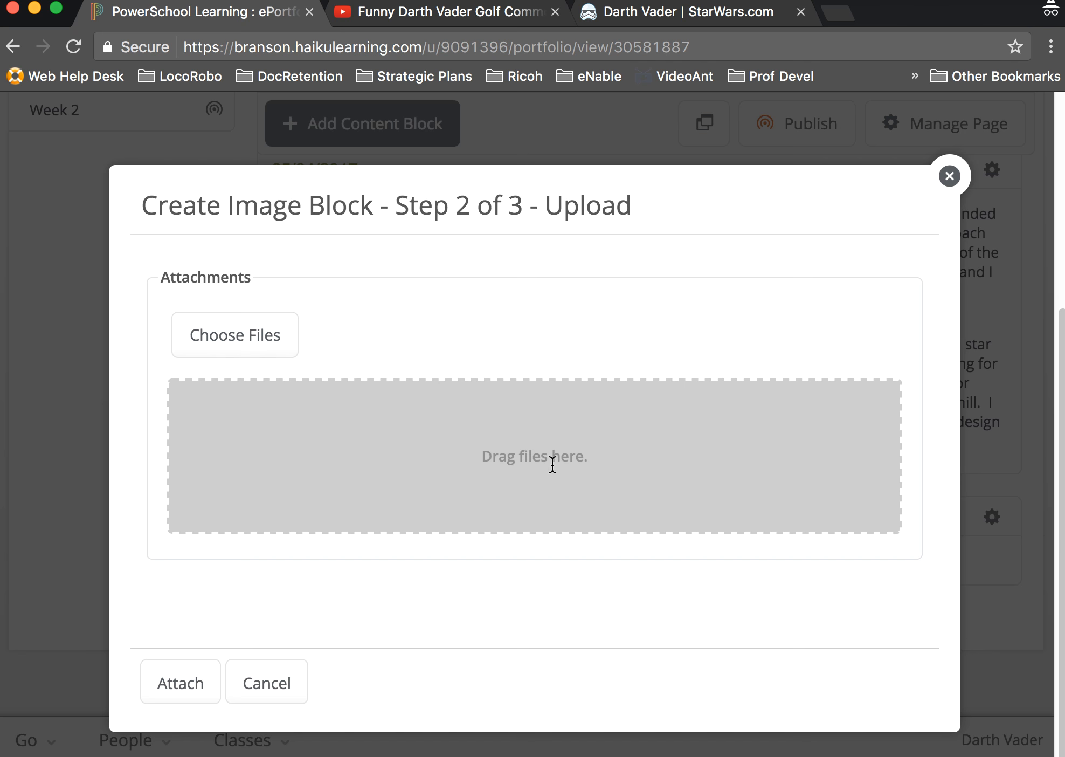
{"action": "key", "text": "super+Tab"}
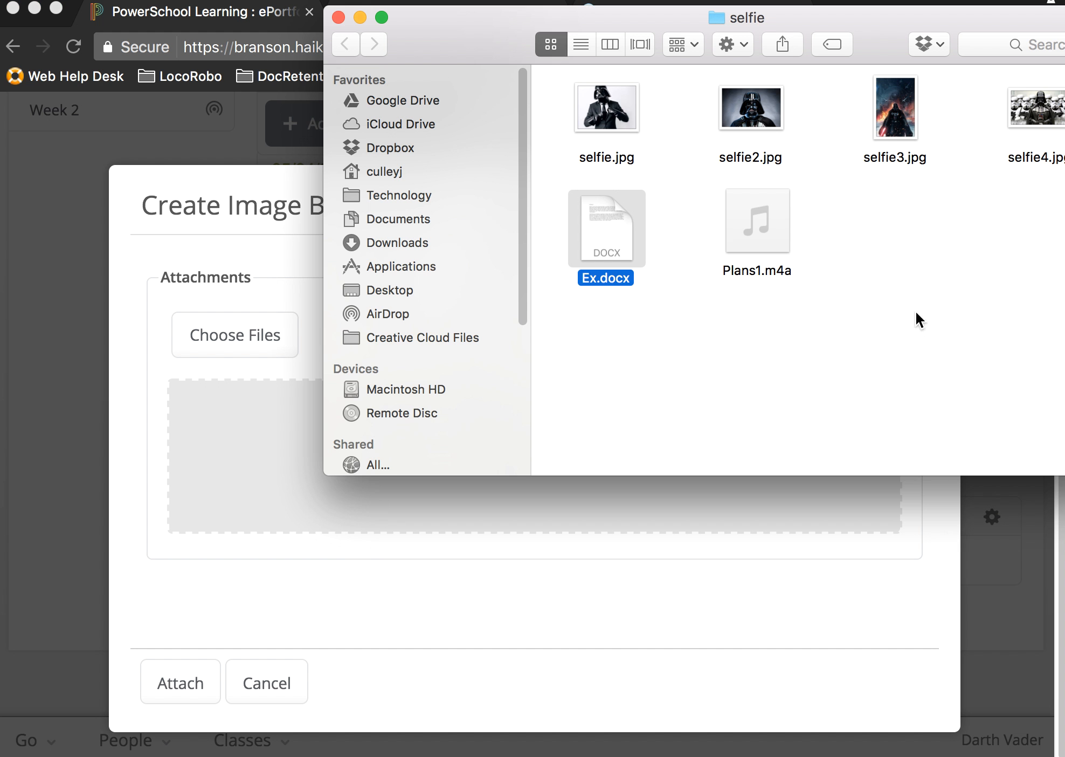
{"action": "left_click_drag", "start_coordinate": [564, 98], "coordinate": [984, 121]}
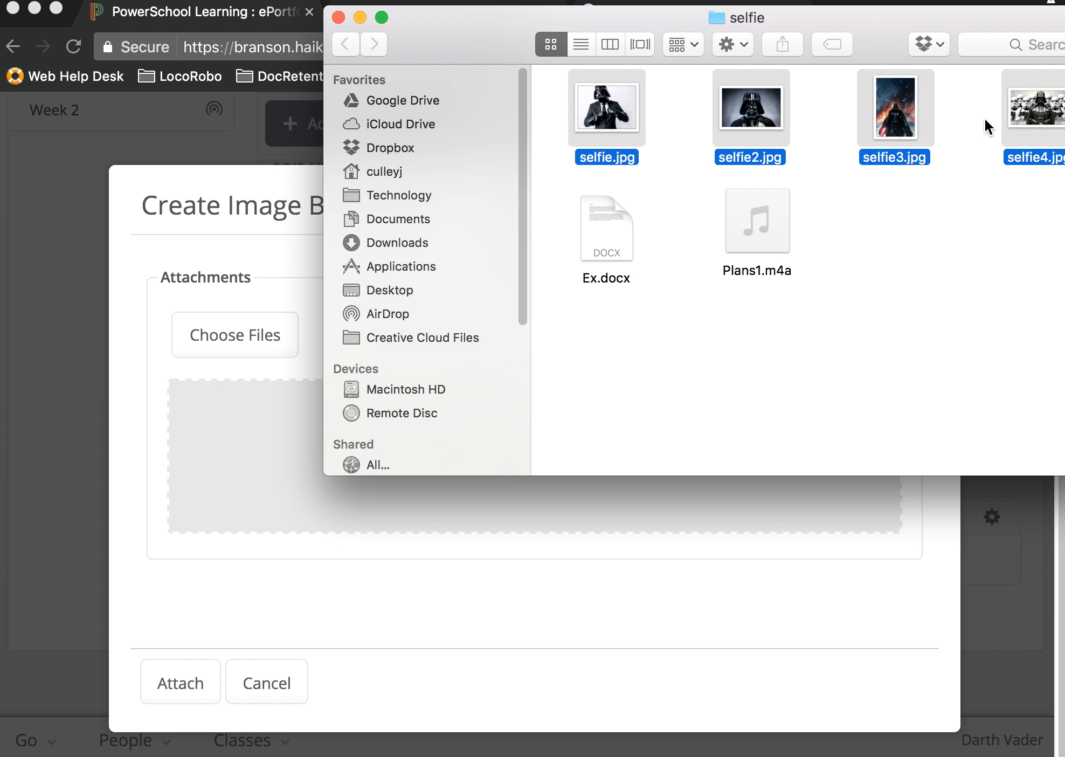
{"action": "left_click_drag", "start_coordinate": [598, 108], "coordinate": [245, 447]}
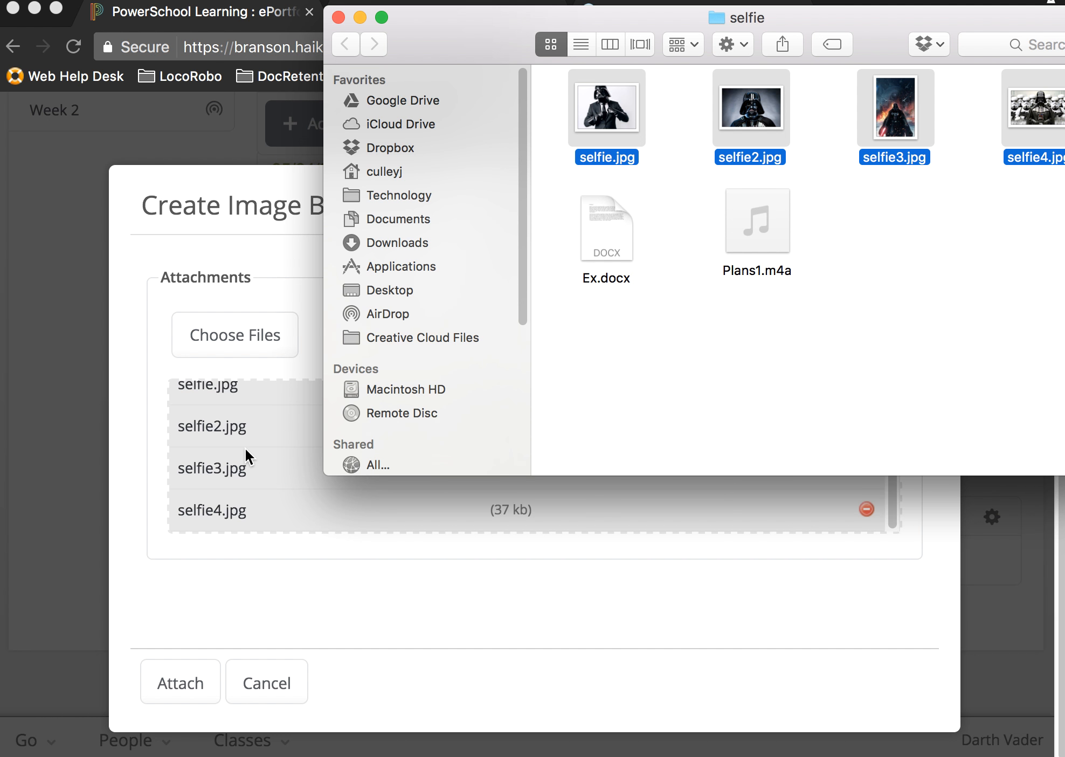
{"action": "left_click", "coordinate": [339, 17]}
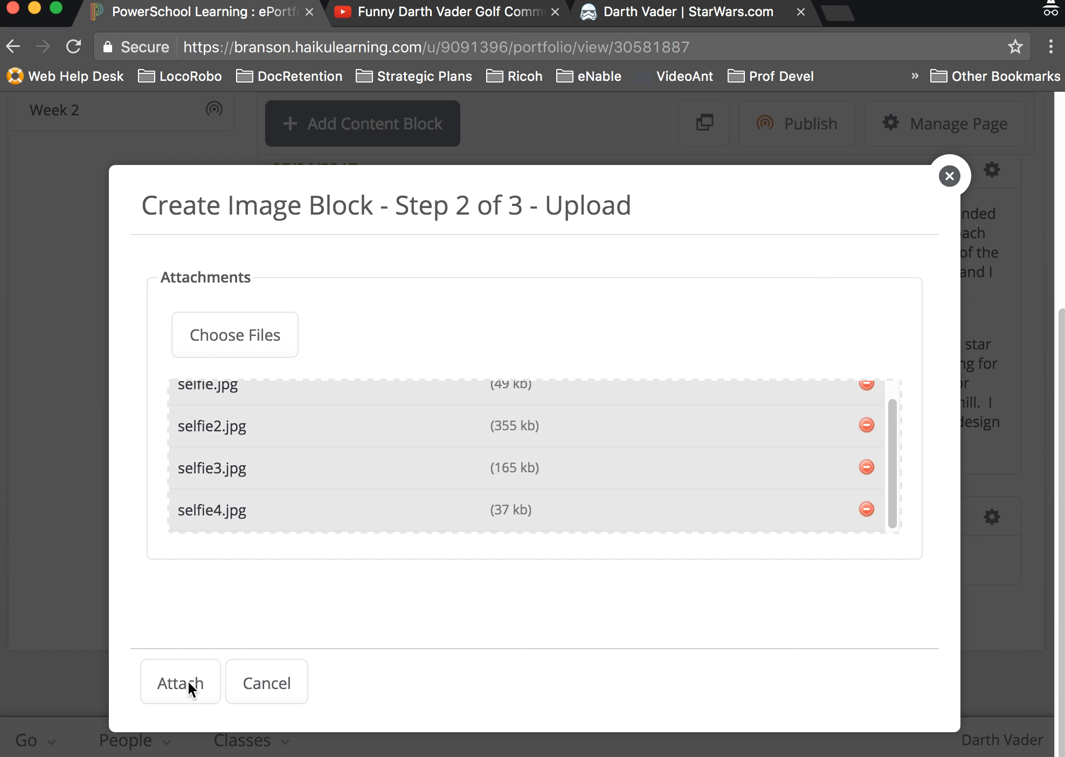
{"action": "left_click", "coordinate": [188, 681]}
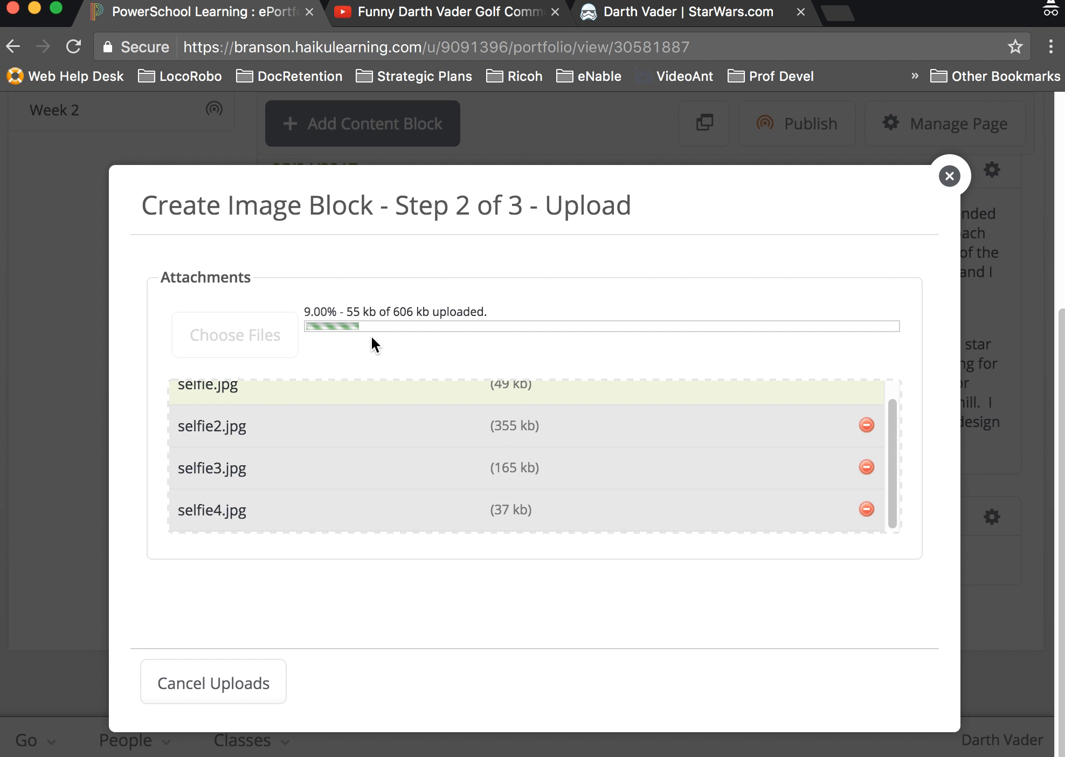
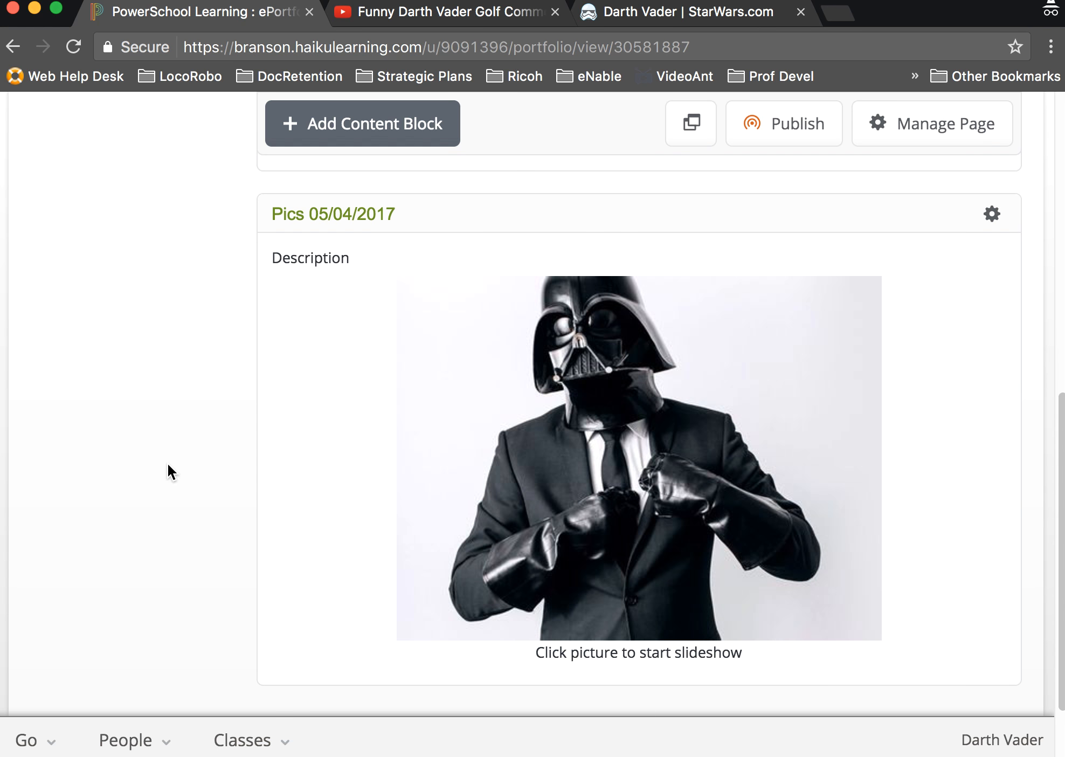
- Preview the Pics 05/04/2017 slideshow by stepping through its four images, and close it
{"action": "left_click", "coordinate": [651, 458]}
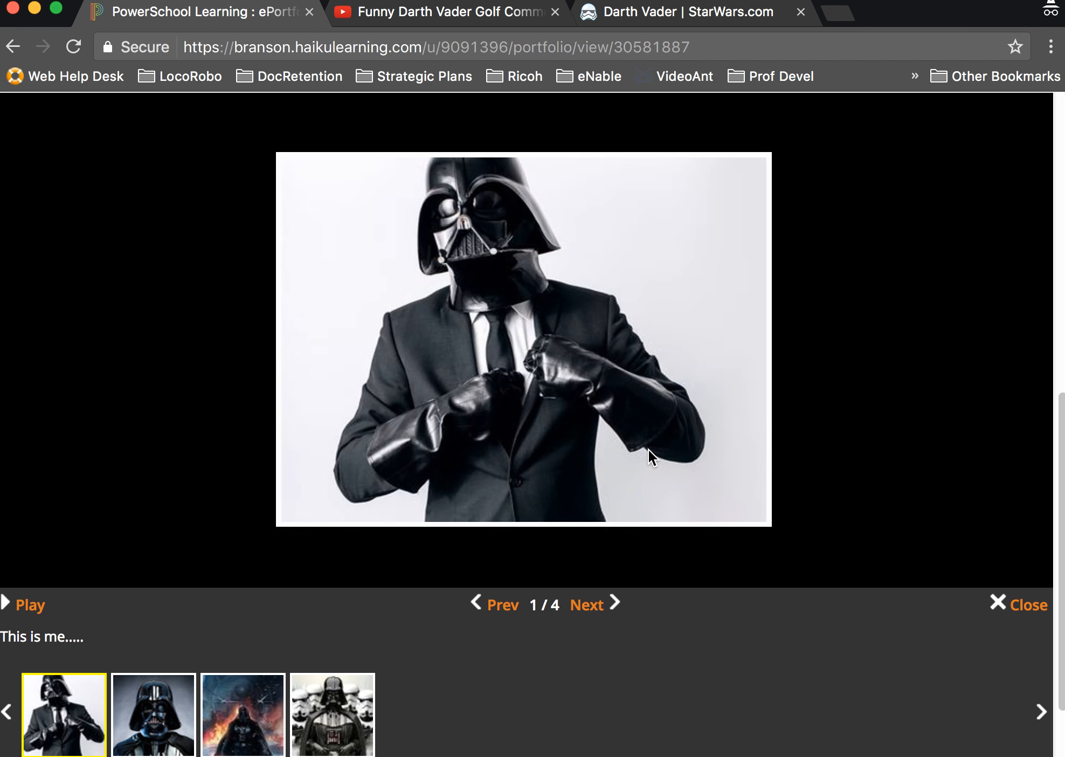
{"action": "left_click", "coordinate": [591, 605]}
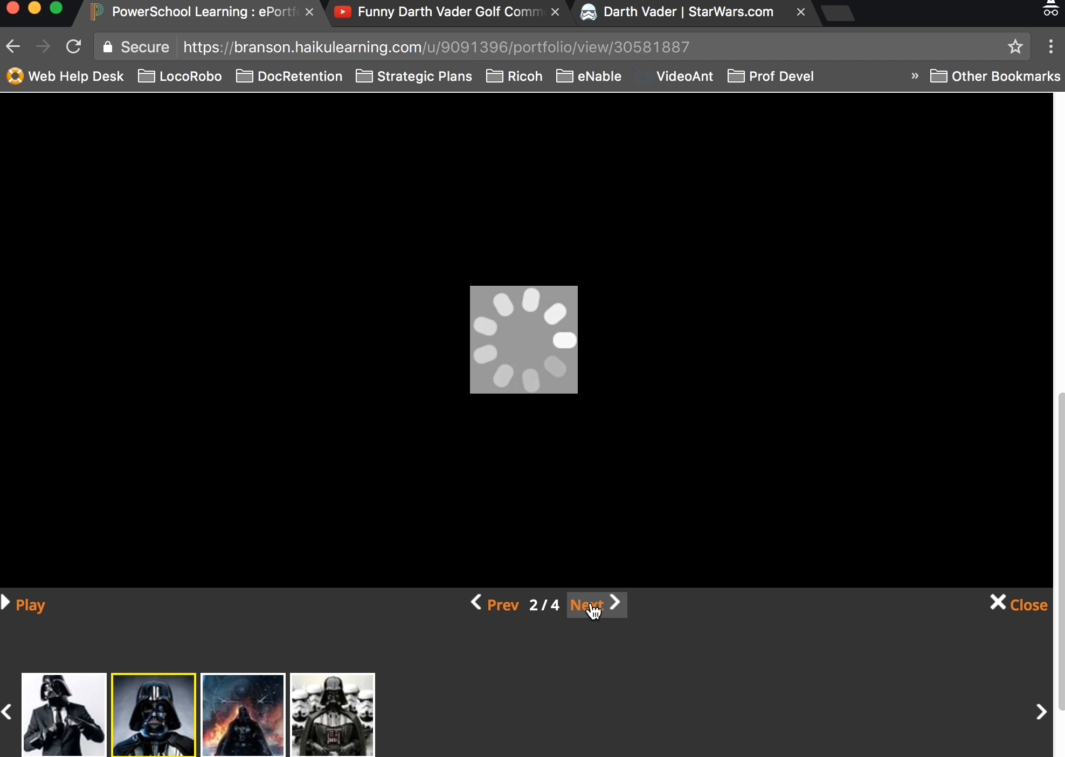
{"action": "left_click", "coordinate": [591, 605]}
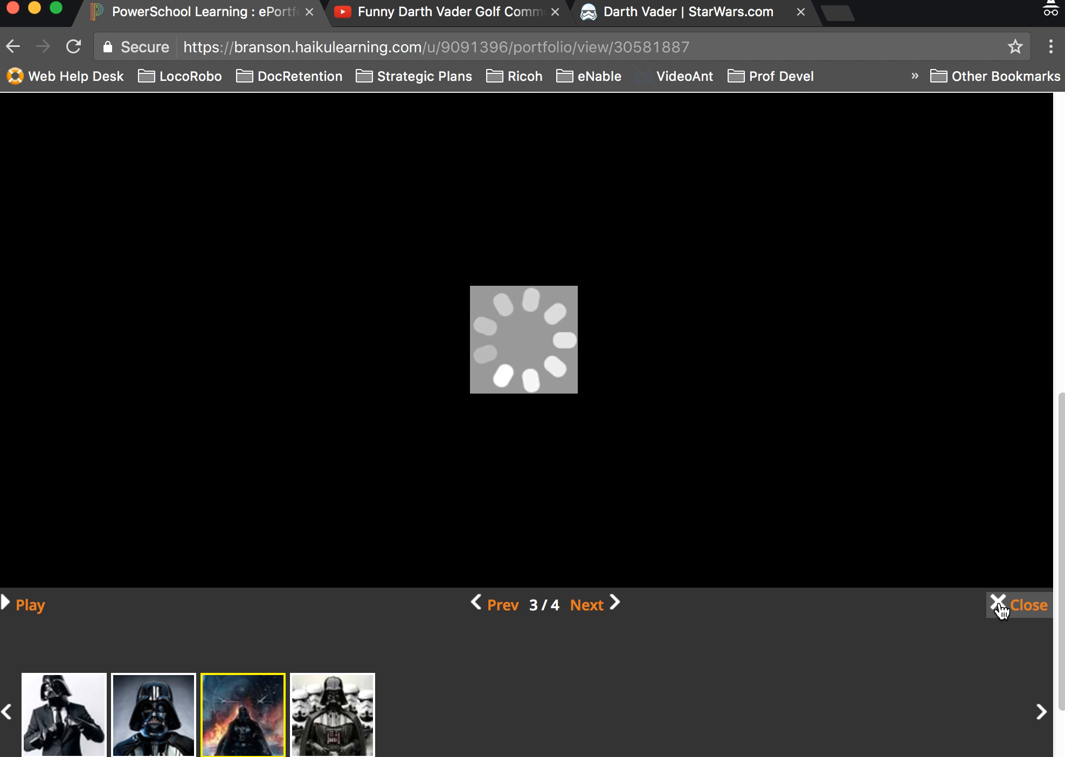
{"action": "left_click", "coordinate": [577, 607]}
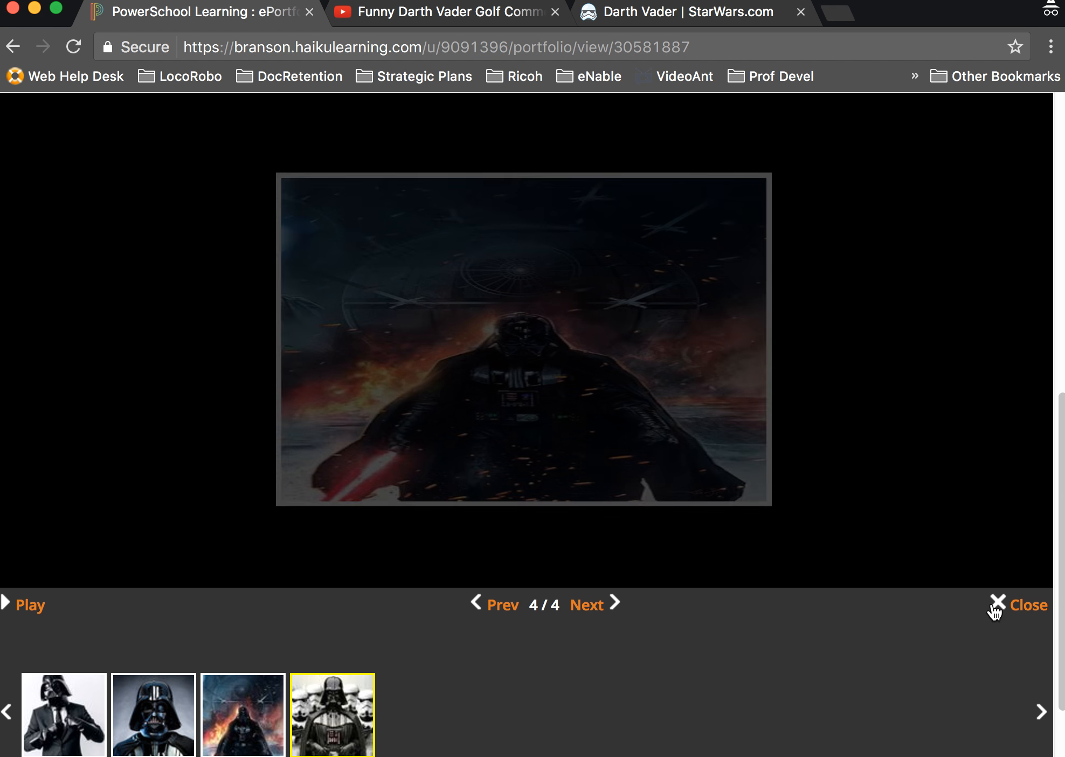
{"action": "left_click", "coordinate": [1000, 608]}
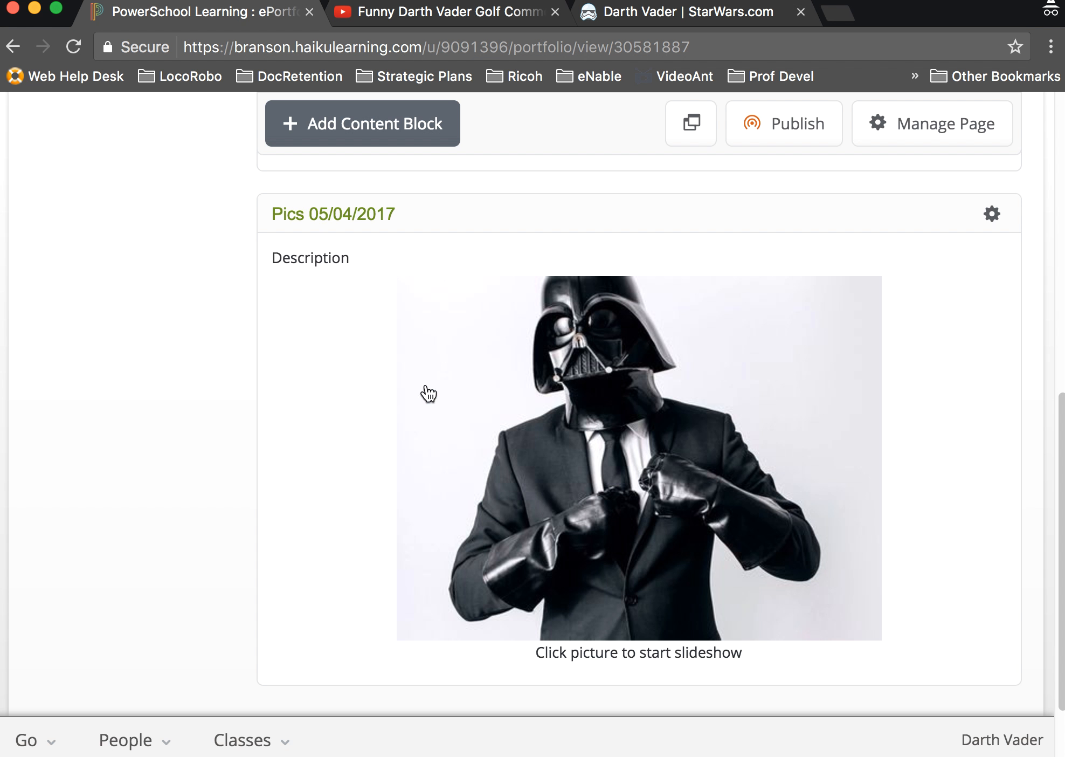
- Review how the 05/04/2017 journal text and the Pics 05/04/2017 slideshow appear together on the Week 1 page
{"action": "scroll", "coordinate": [160, 413], "scroll_direction": "up", "scroll_amount": 10}
{"action": "scroll", "coordinate": [157, 414], "scroll_direction": "down", "scroll_amount": 10}
{"action": "scroll", "coordinate": [157, 413], "scroll_direction": "up", "scroll_amount": 3}
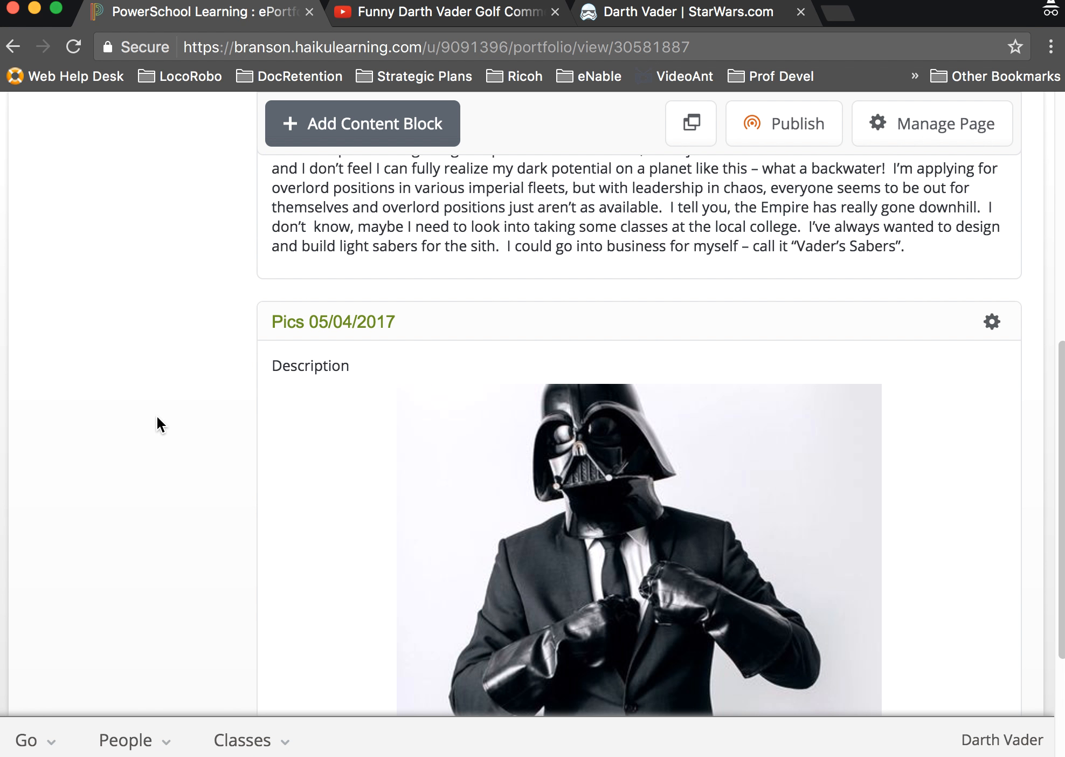
{"action": "scroll", "coordinate": [156, 414], "scroll_direction": "down", "scroll_amount": 4}
{"action": "scroll", "coordinate": [157, 417], "scroll_direction": "up", "scroll_amount": 3}
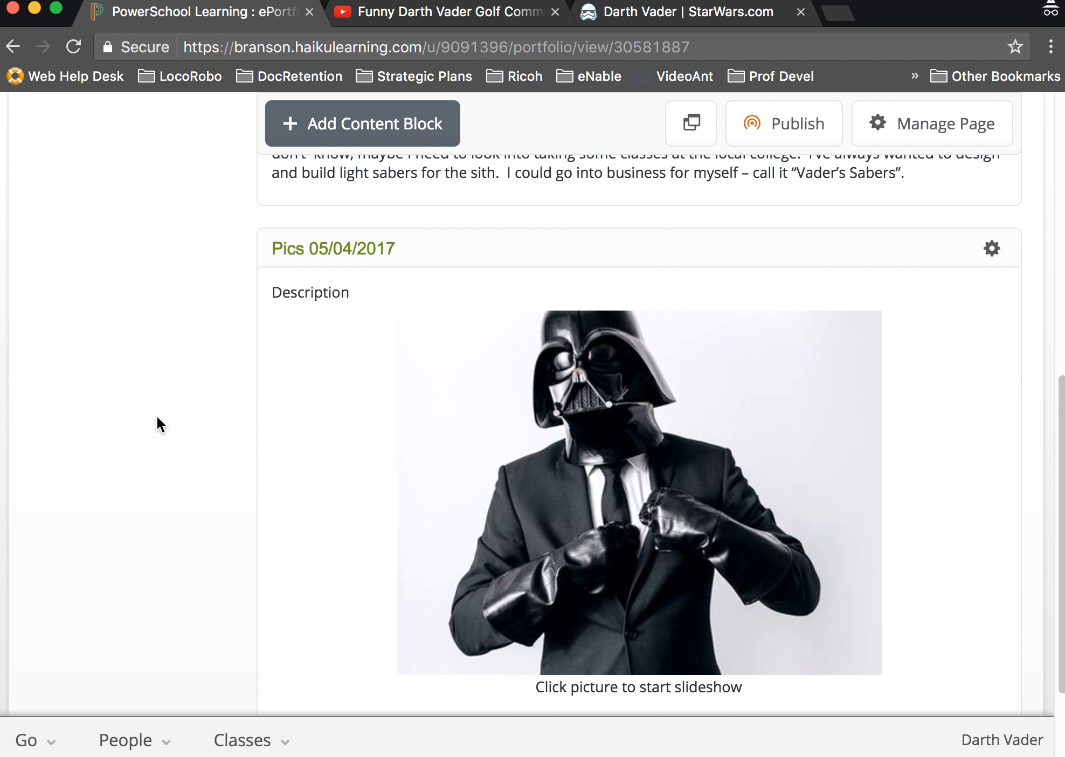
{"action": "scroll", "coordinate": [155, 422], "scroll_direction": "up", "scroll_amount": 2}
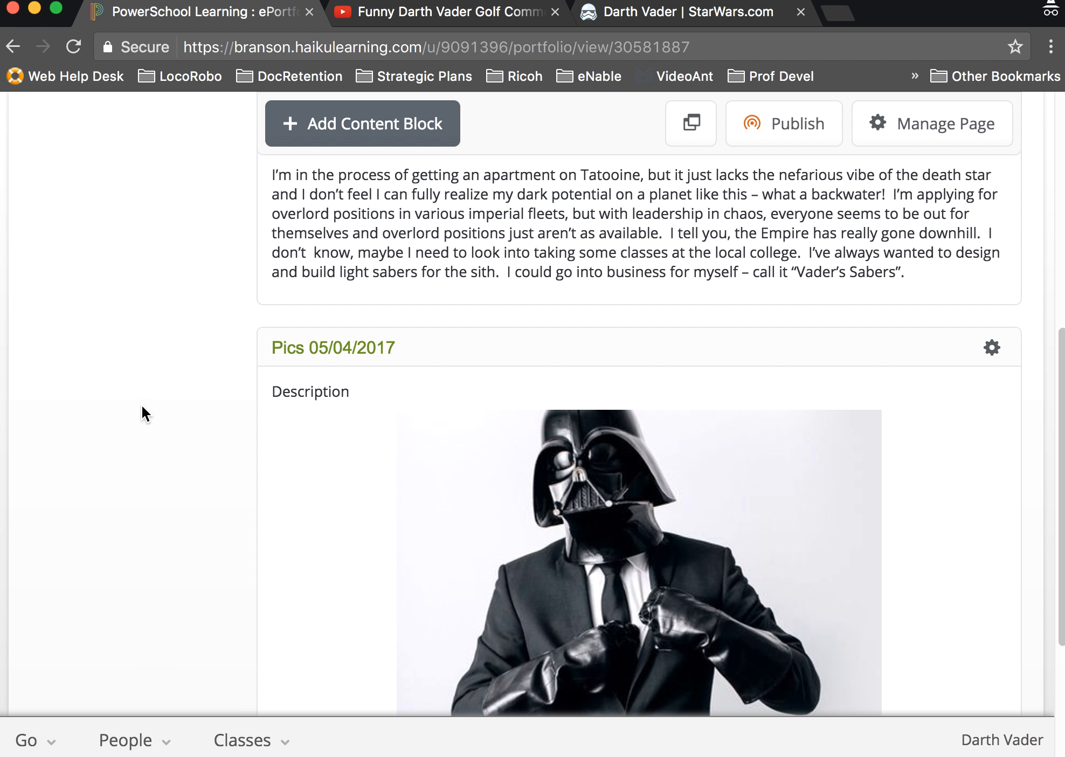
{"action": "scroll", "coordinate": [141, 404], "scroll_direction": "down", "scroll_amount": 4}
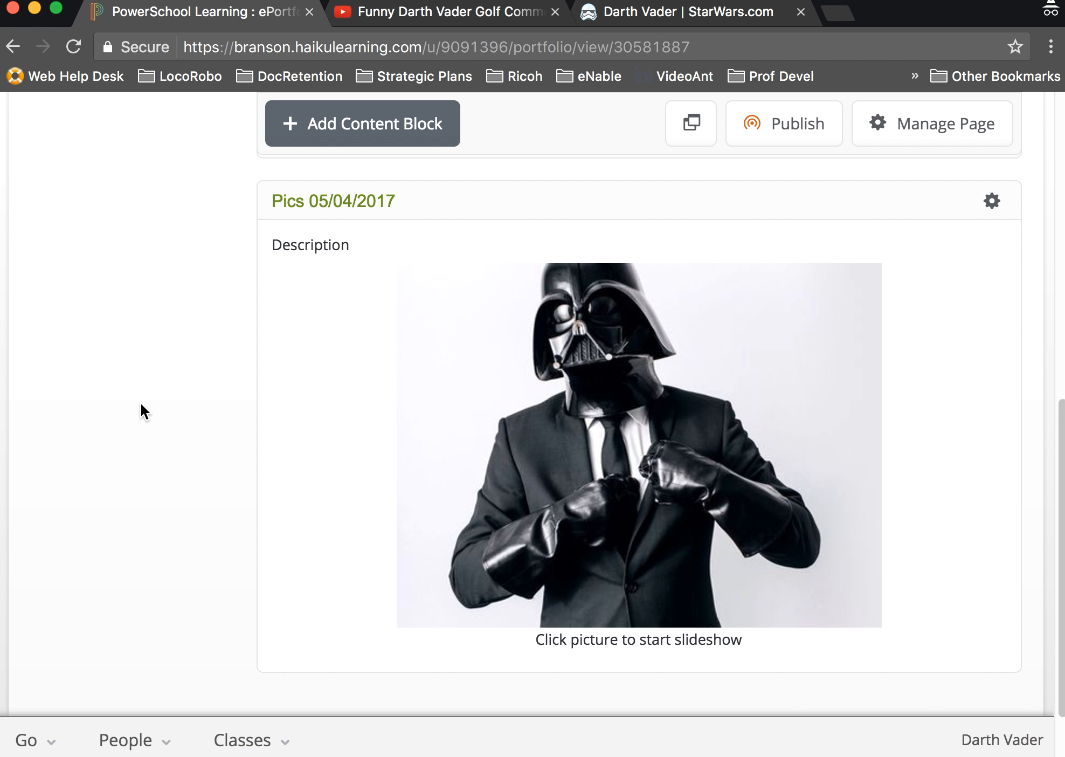
{"action": "scroll", "coordinate": [140, 404], "scroll_direction": "up", "scroll_amount": 10}
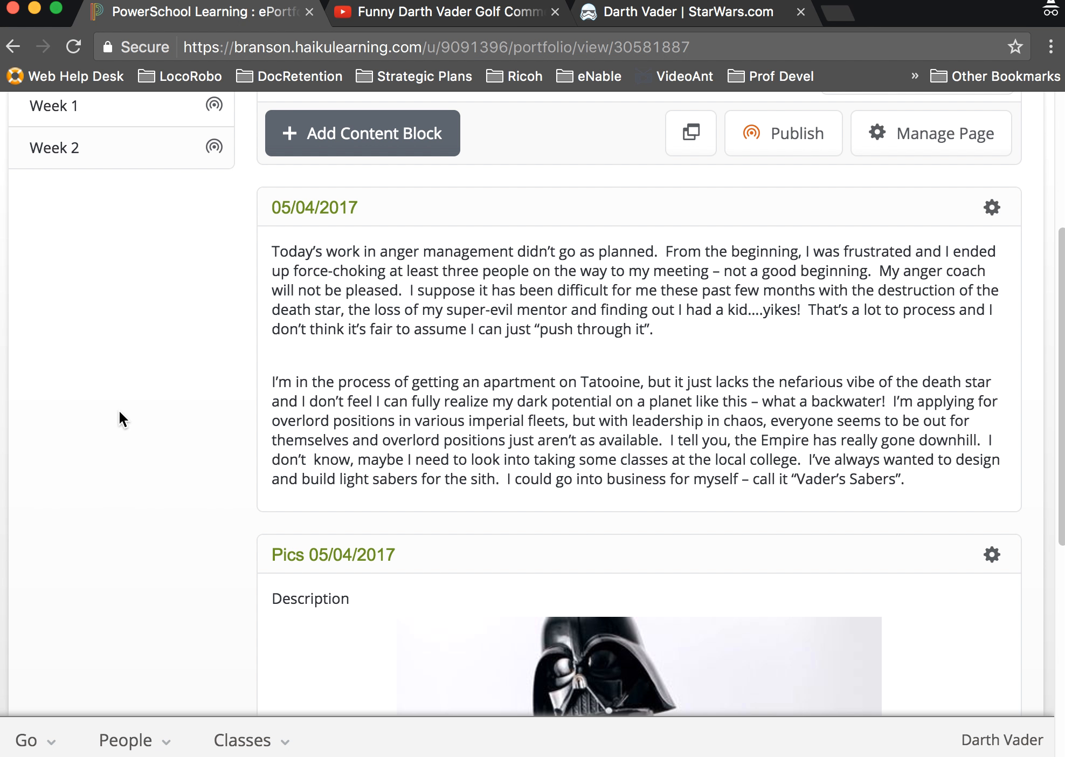
{"action": "scroll", "coordinate": [137, 405], "scroll_direction": "down", "scroll_amount": 1}
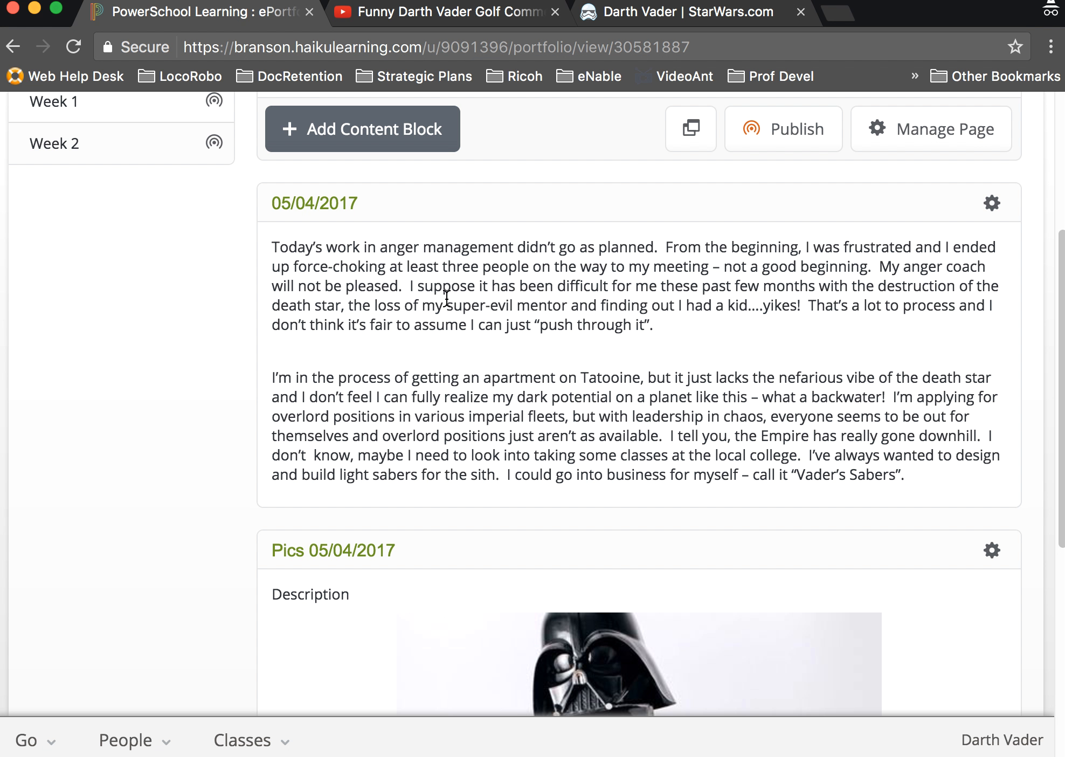
- Start a YouTube content block using the copied URL of the Funny Darth Vader Golf Commercial video, displayed as Embedded
{"action": "left_click", "coordinate": [349, 139]}
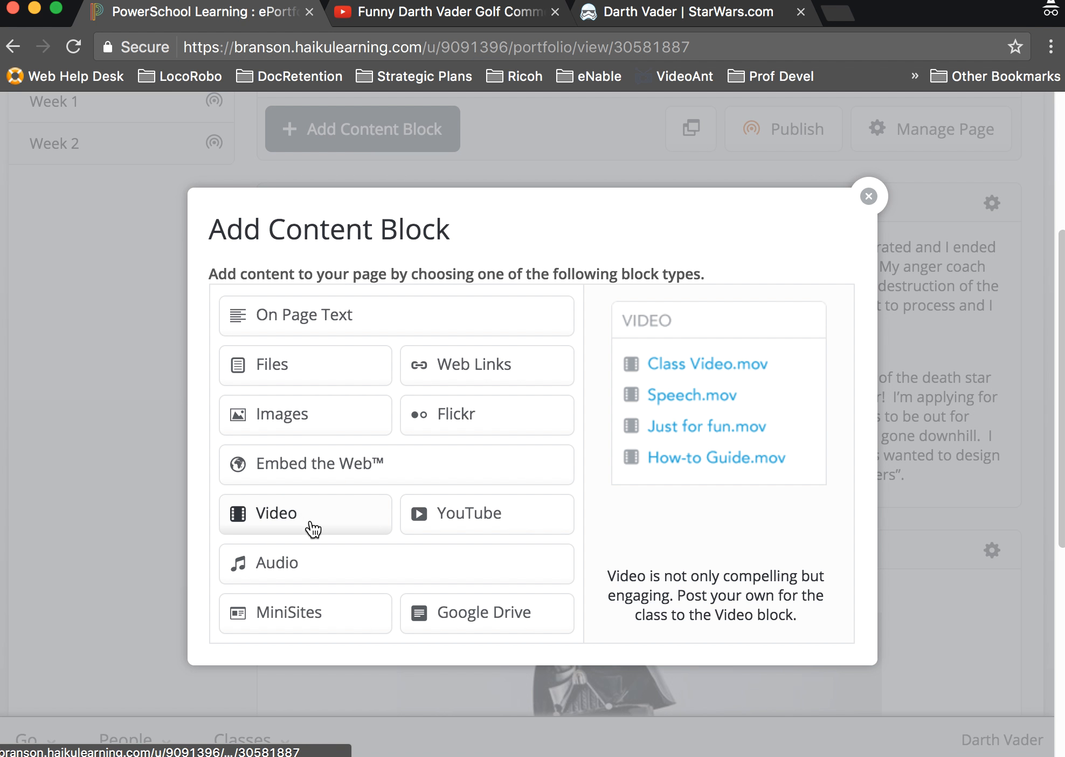
{"action": "left_click", "coordinate": [471, 516]}
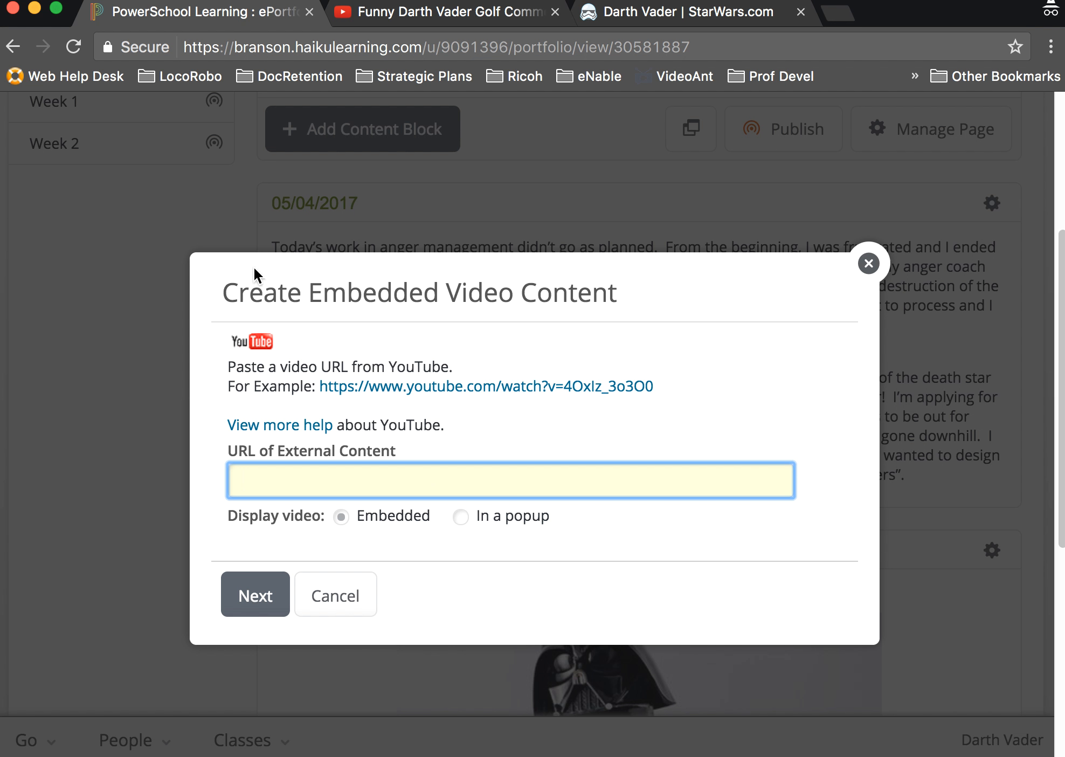
{"action": "left_click", "coordinate": [382, 13]}
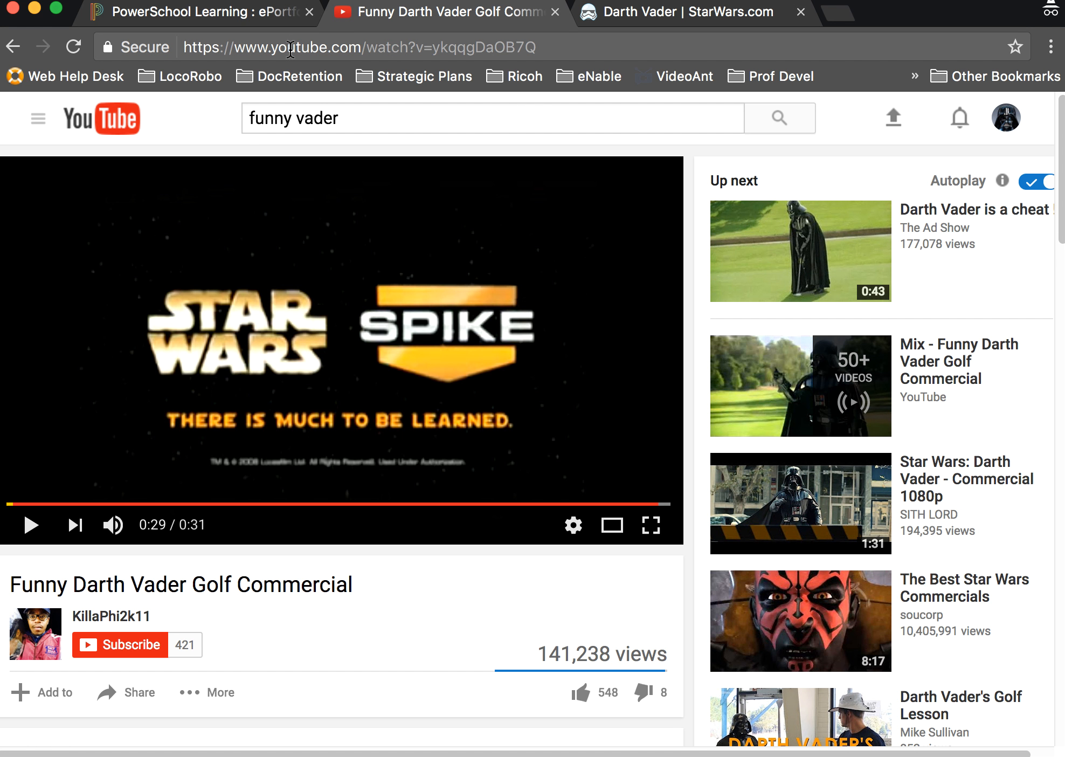
{"action": "left_click", "coordinate": [312, 50]}
{"action": "left_click", "coordinate": [81, 0]}
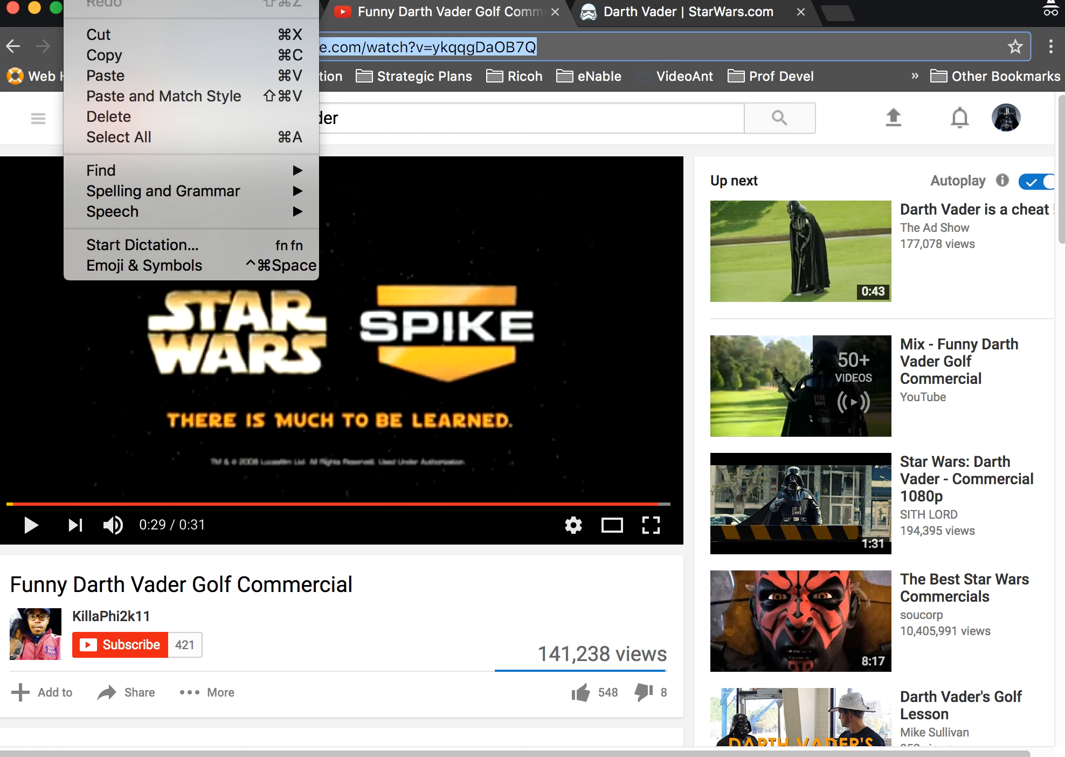
{"action": "left_click", "coordinate": [95, 54]}
{"action": "left_click", "coordinate": [152, 19]}
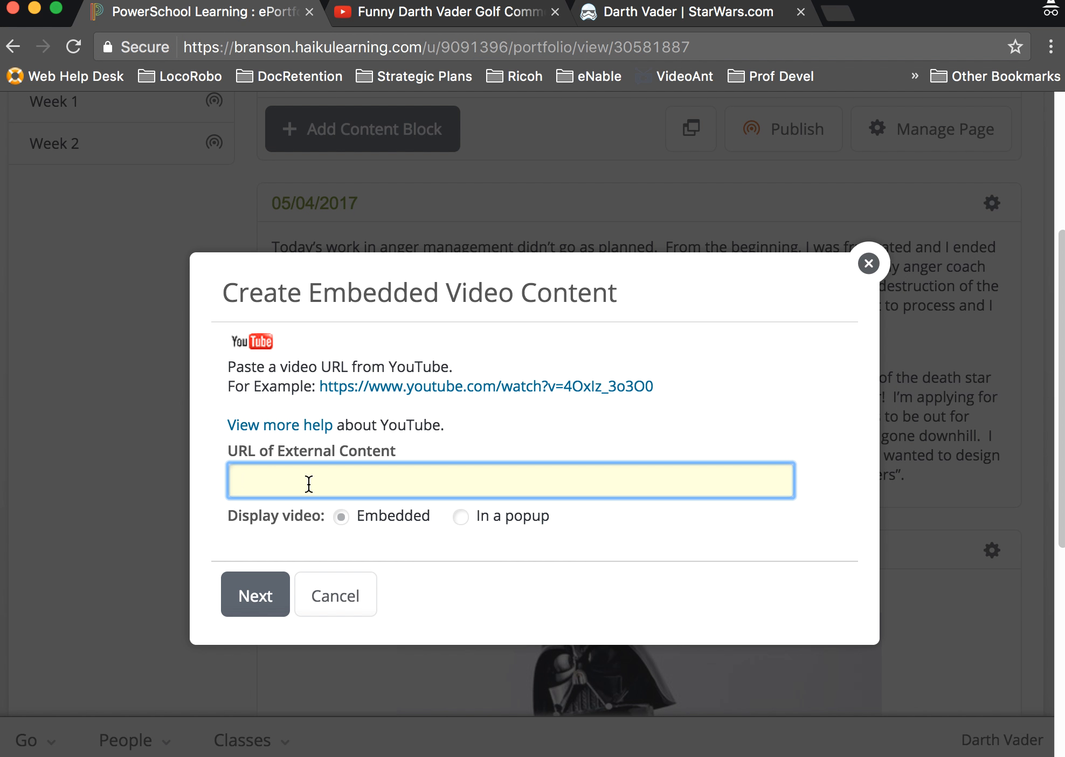
{"action": "key", "text": "super+v"}
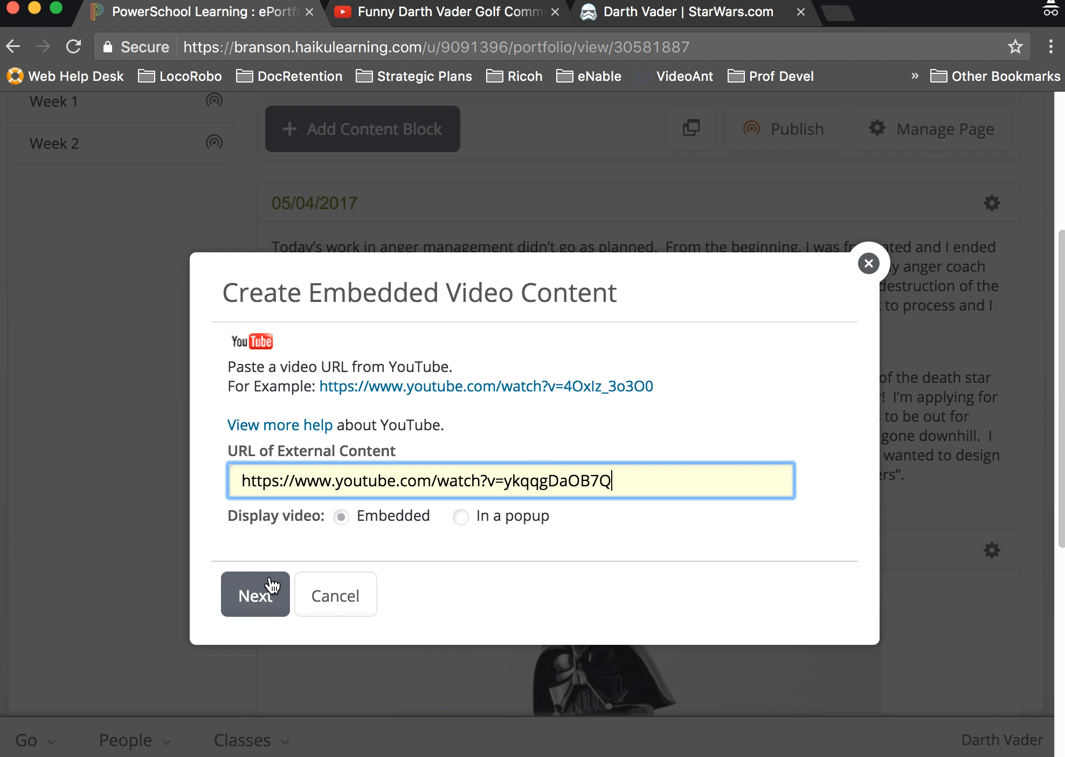
{"action": "left_click", "coordinate": [248, 594]}
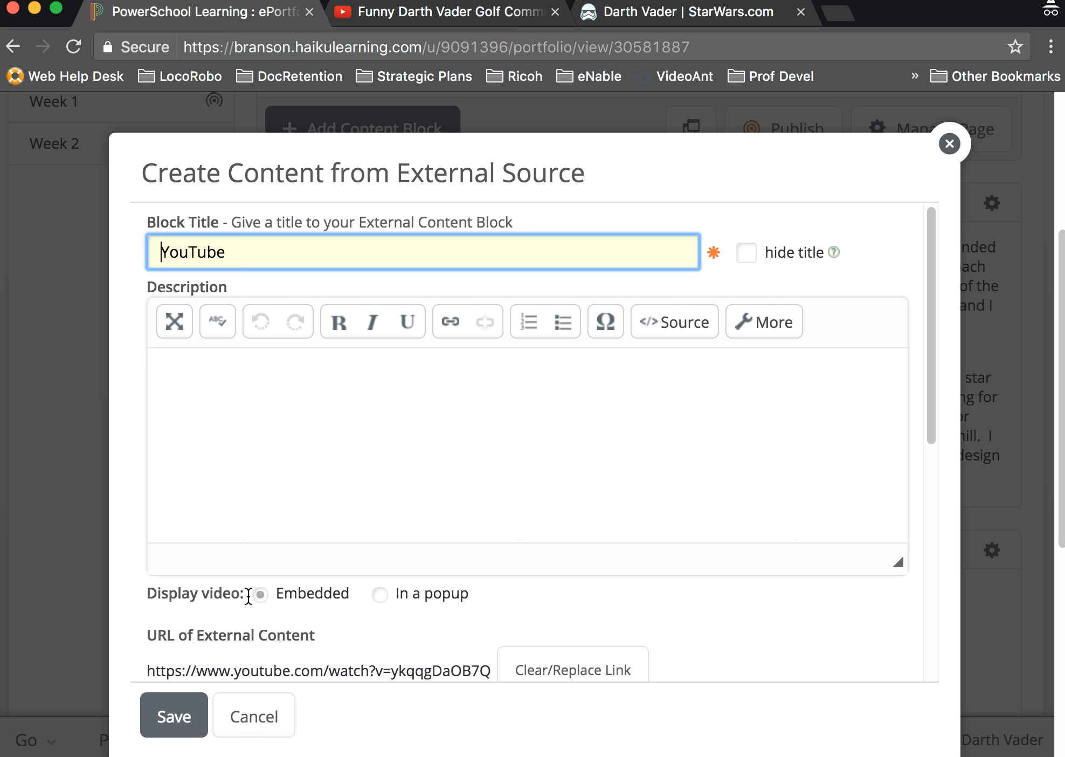
- Enter "This is ......" as the video block's description and set its title to "Video from 05/04/2017"
{"action": "left_click", "coordinate": [287, 388]}
{"action": "type", "text": "This is"}
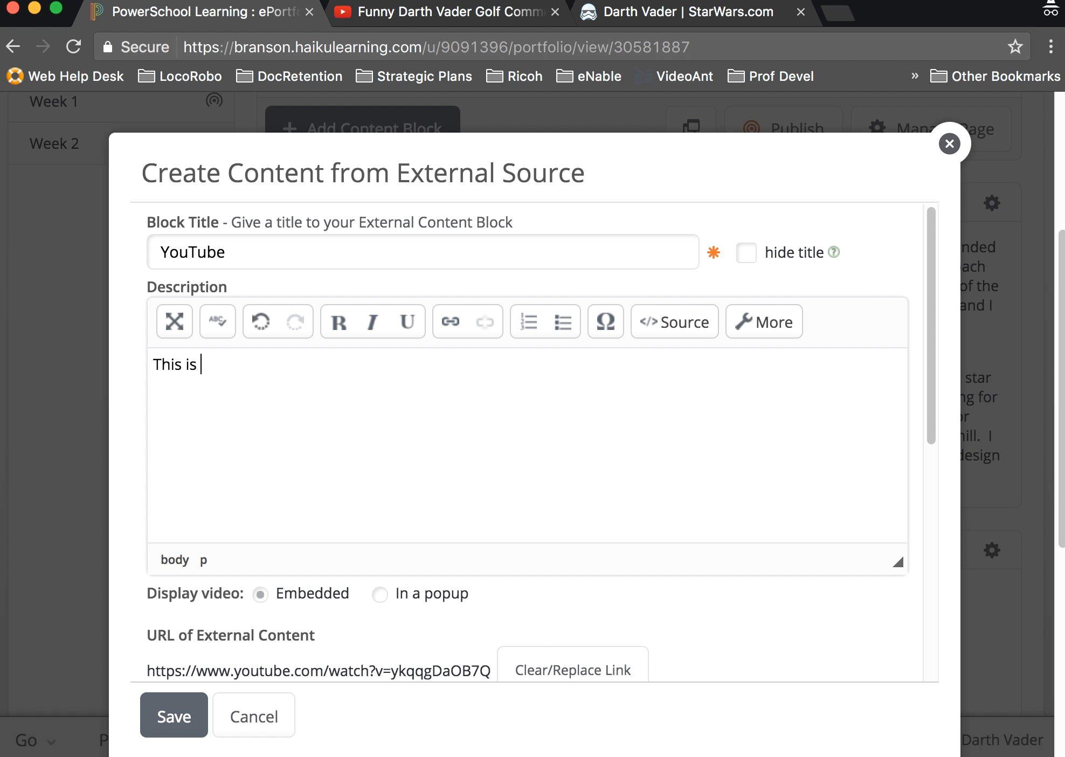
{"action": "type", "text": " ......"}
{"action": "left_click_drag", "start_coordinate": [254, 247], "coordinate": [64, 253]}
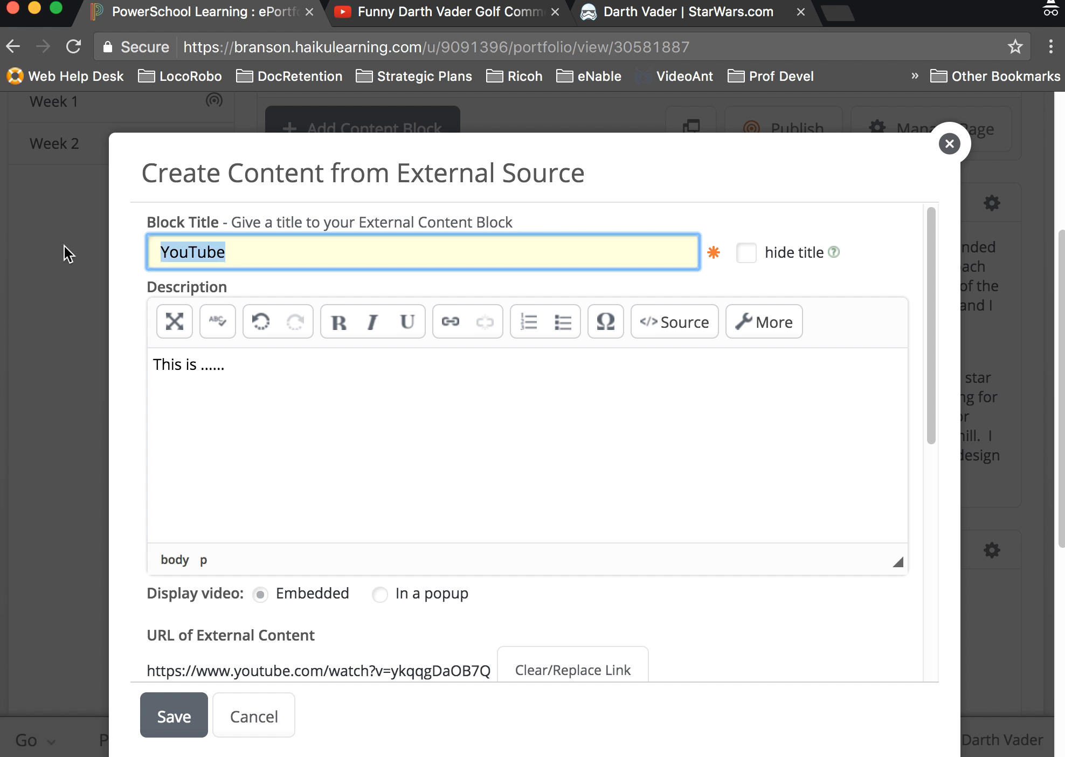
{"action": "type", "text": "Vdieo"}
{"action": "key", "text": "BackSpace"}
{"action": "key", "text": "BackSpace"}
{"action": "key", "text": "BackSpace"}
{"action": "key", "text": "BackSpace"}
{"action": "type", "text": "ide"}
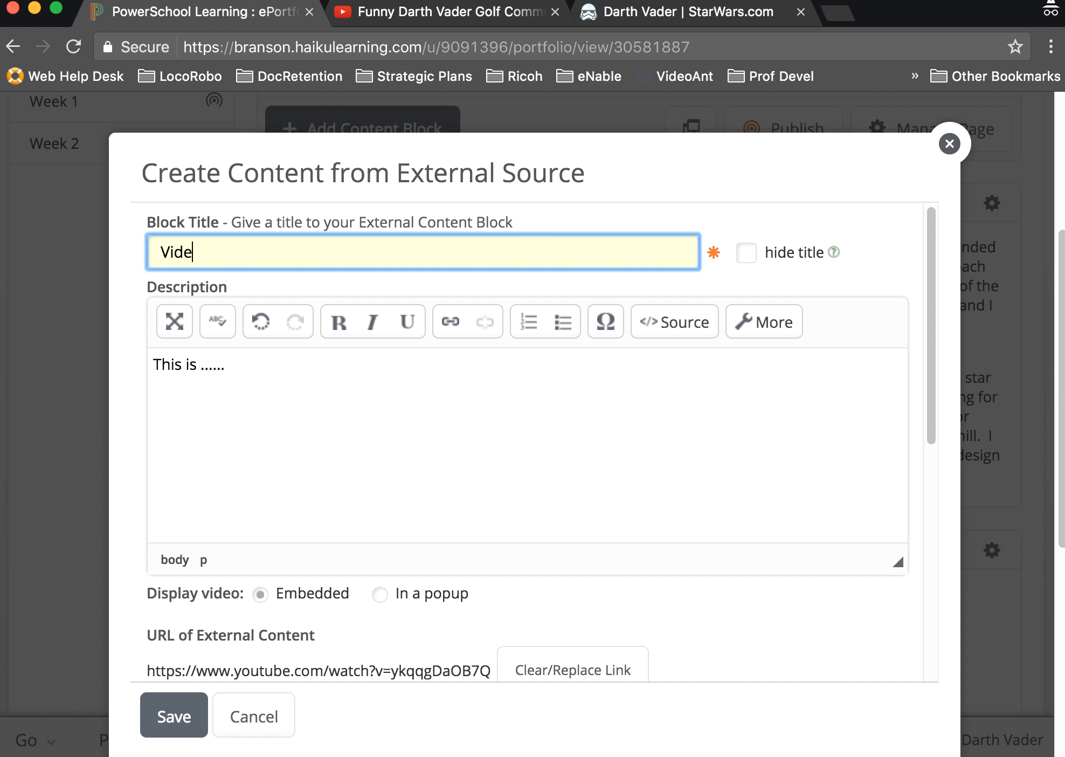
{"action": "type", "text": "o from 05/04/2017"}
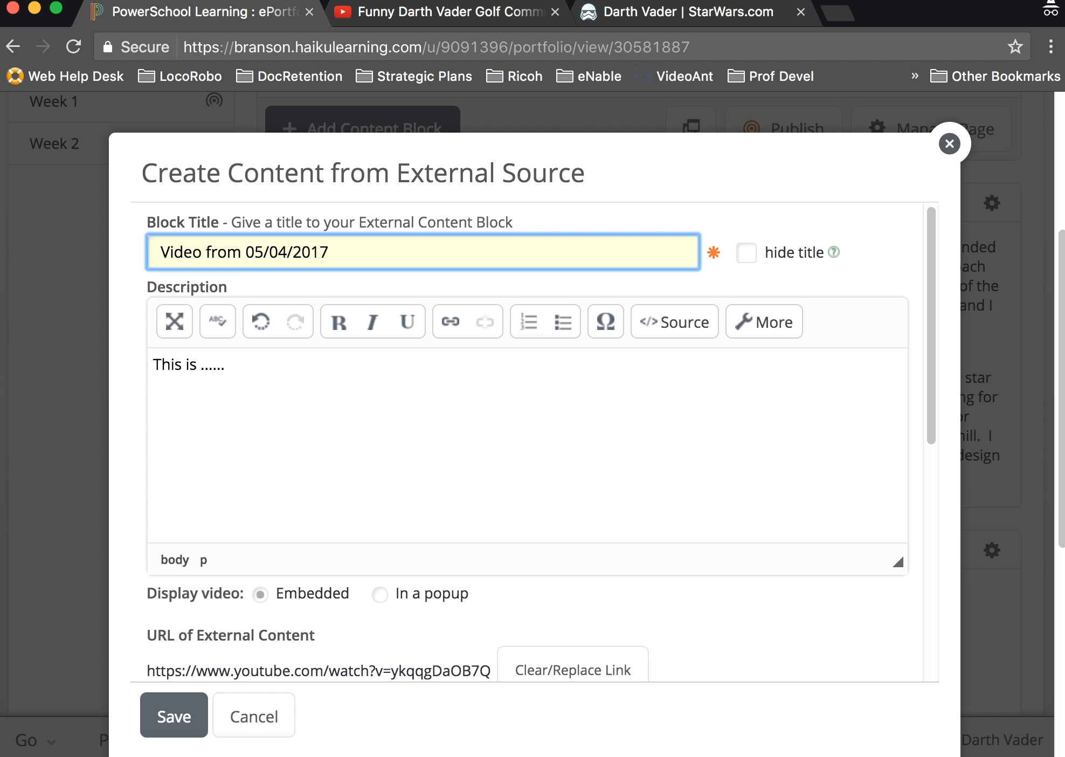
- Save the video block at the bottom of column 1 and check the embedded video on the Week 1 page
{"action": "scroll", "coordinate": [314, 430], "scroll_direction": "down", "scroll_amount": 5}
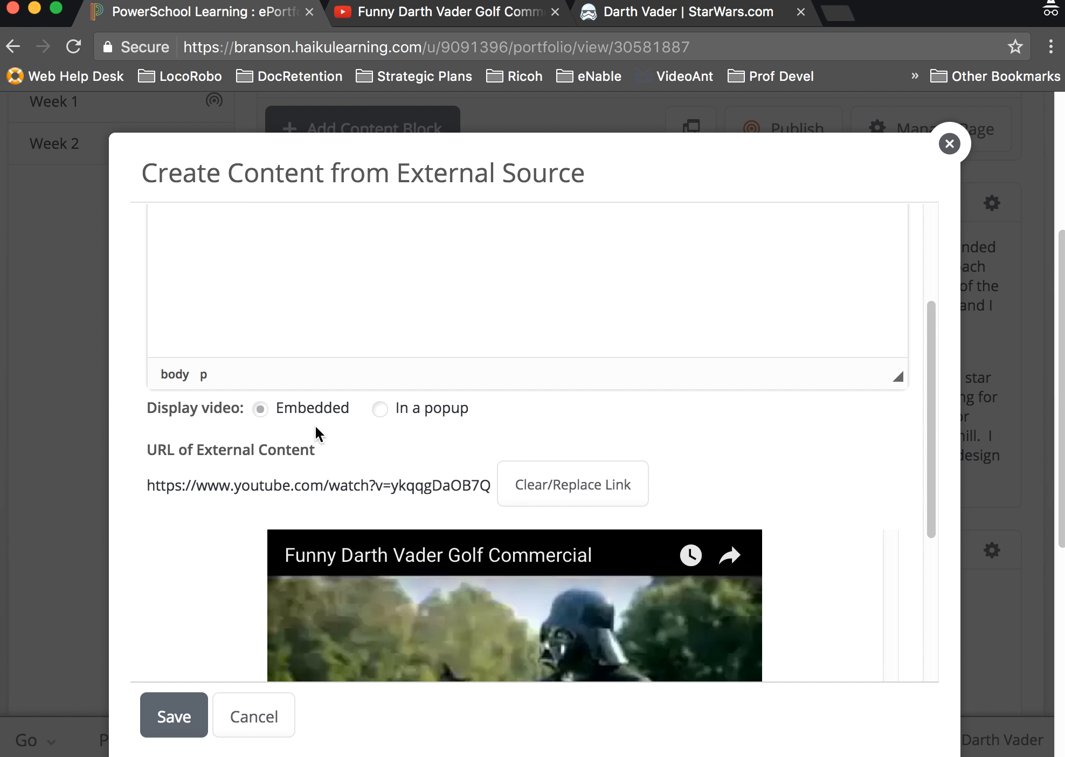
{"action": "scroll", "coordinate": [315, 424], "scroll_direction": "down", "scroll_amount": 7}
{"action": "left_click", "coordinate": [212, 648]}
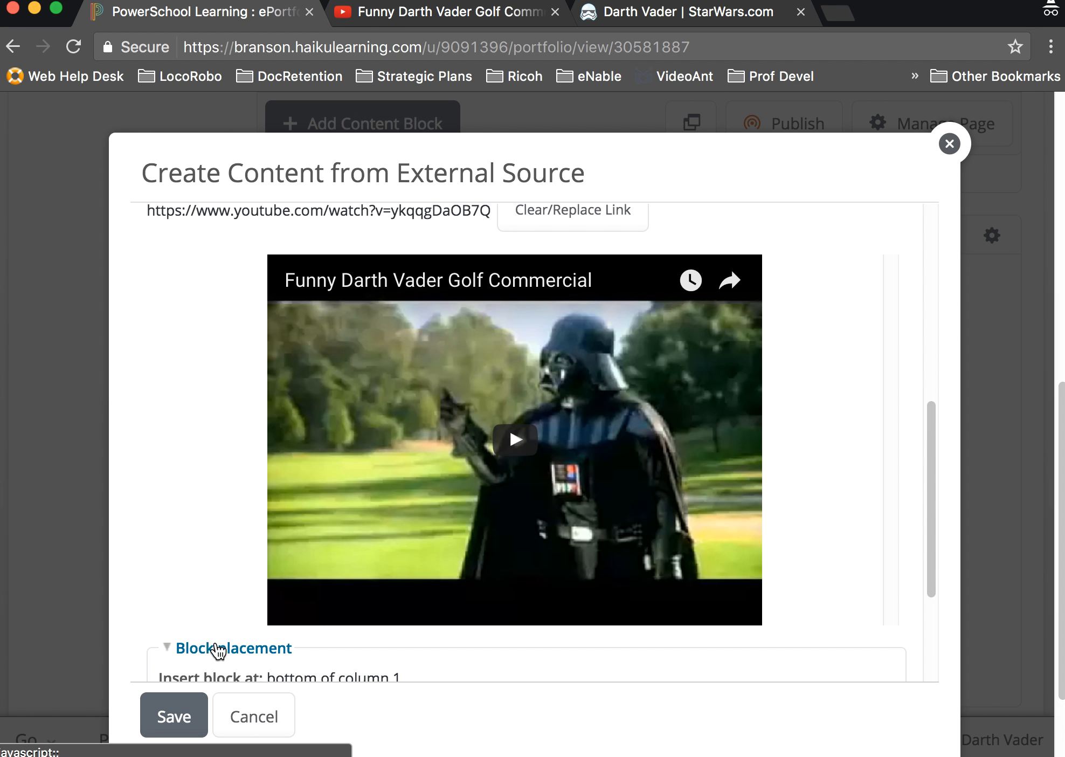
{"action": "scroll", "coordinate": [178, 549], "scroll_direction": "down", "scroll_amount": 5}
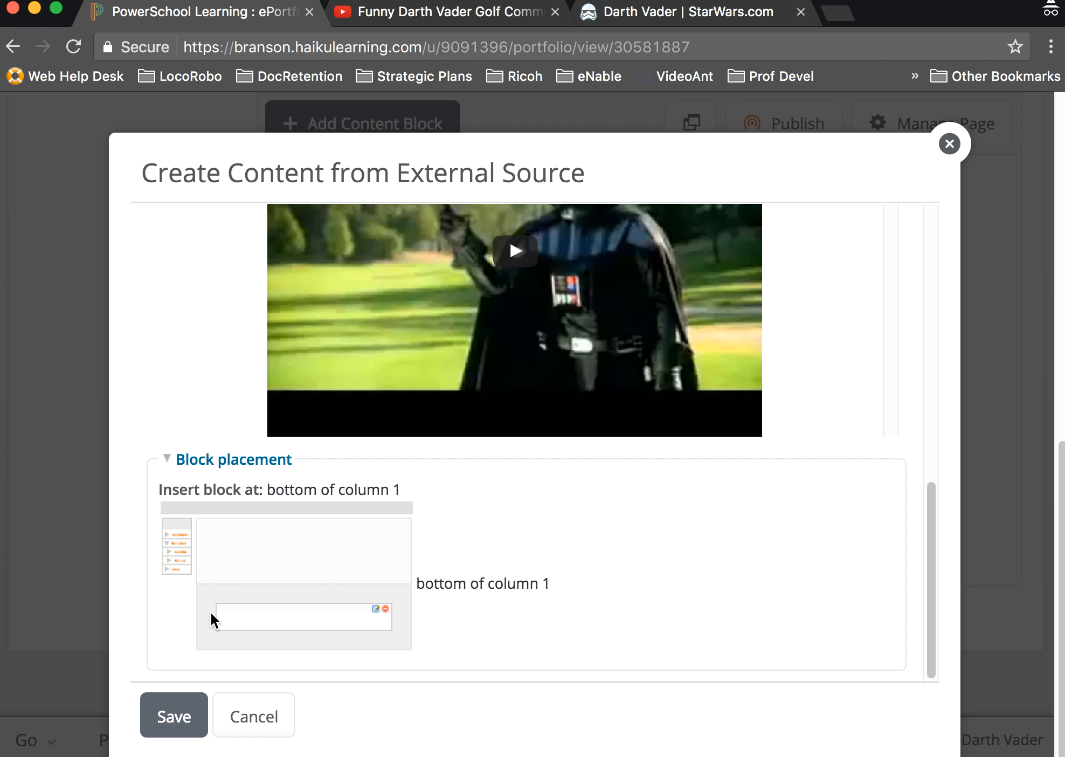
{"action": "left_click", "coordinate": [182, 715]}
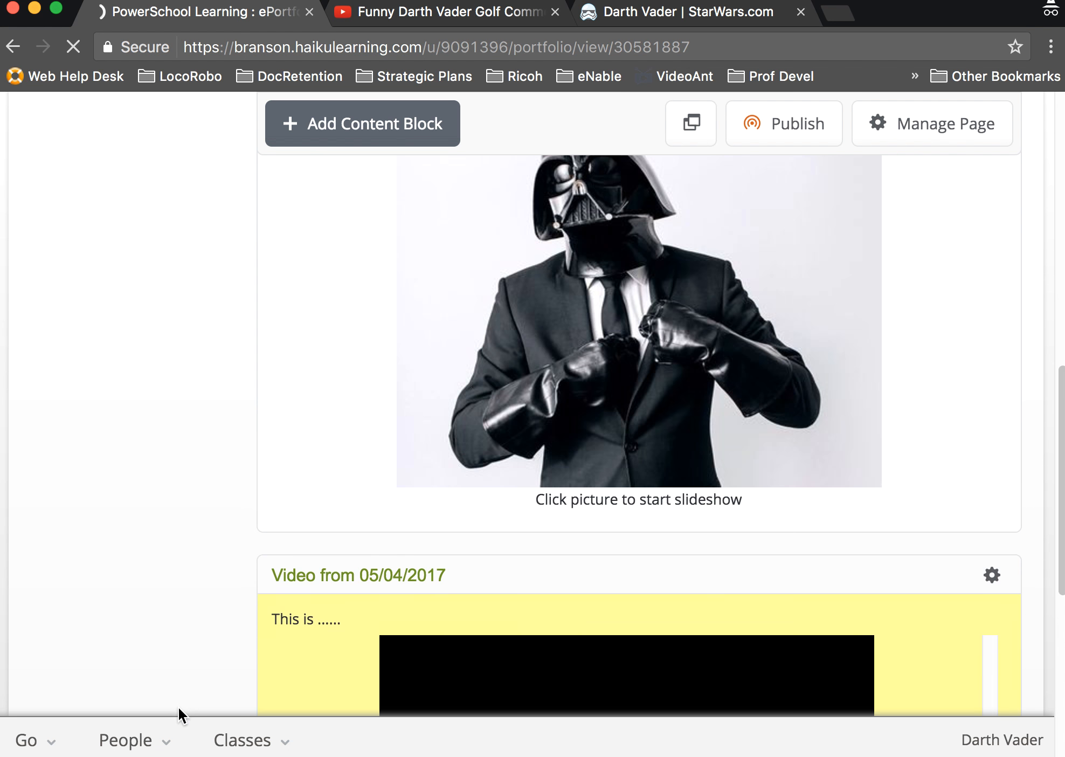
{"action": "scroll", "coordinate": [88, 561], "scroll_direction": "down", "scroll_amount": 11}
{"action": "scroll", "coordinate": [178, 401], "scroll_direction": "up", "scroll_amount": 2}
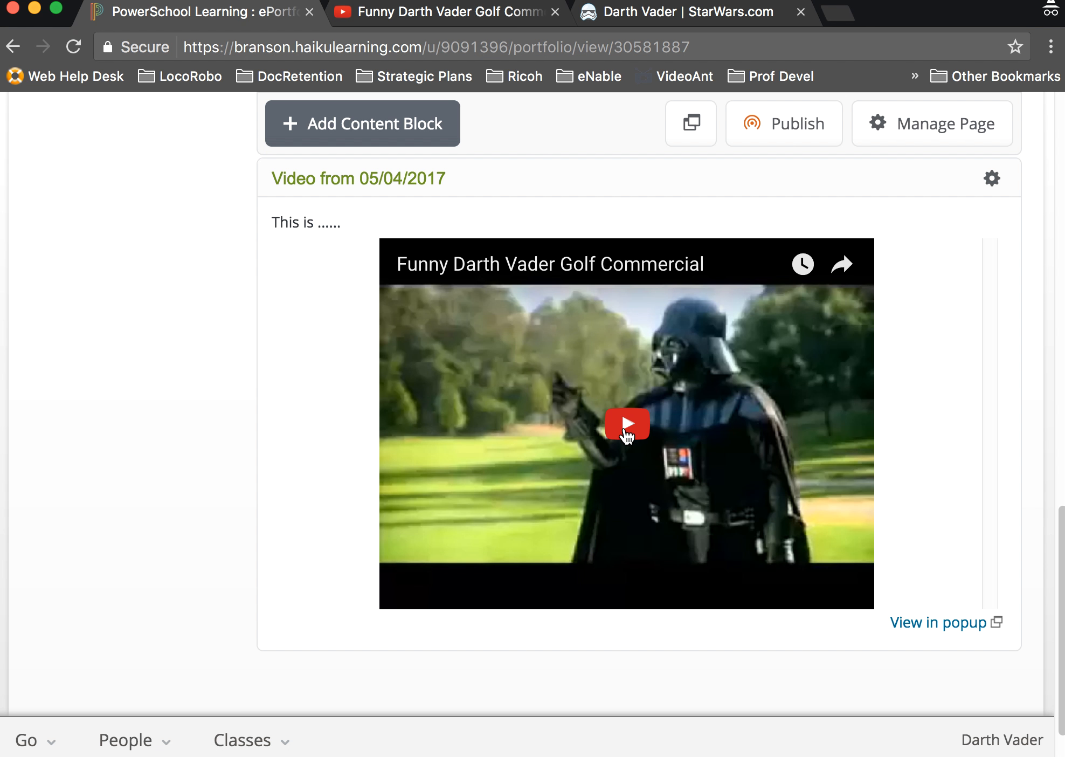
{"action": "scroll", "coordinate": [268, 413], "scroll_direction": "up", "scroll_amount": 12}
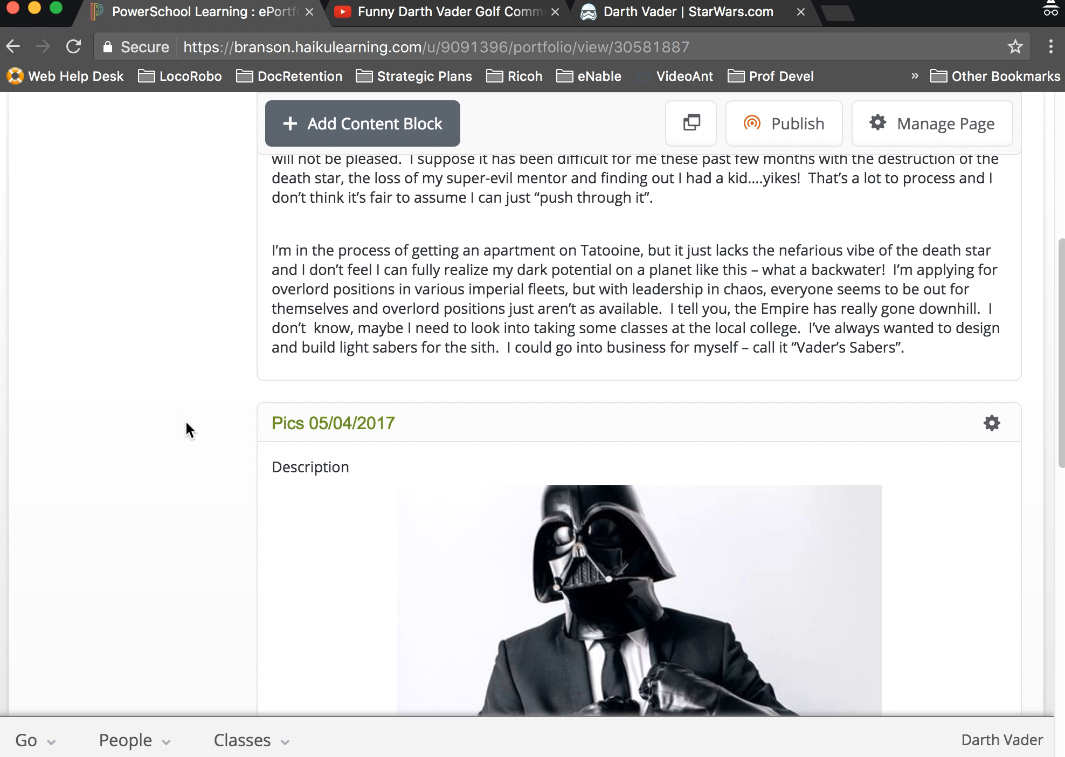
- Start an Audio content block on the Week 1 page titled "Audio 05/04/2017", placed at the bottom of column 1
{"action": "scroll", "coordinate": [108, 482], "scroll_direction": "down", "scroll_amount": 12}
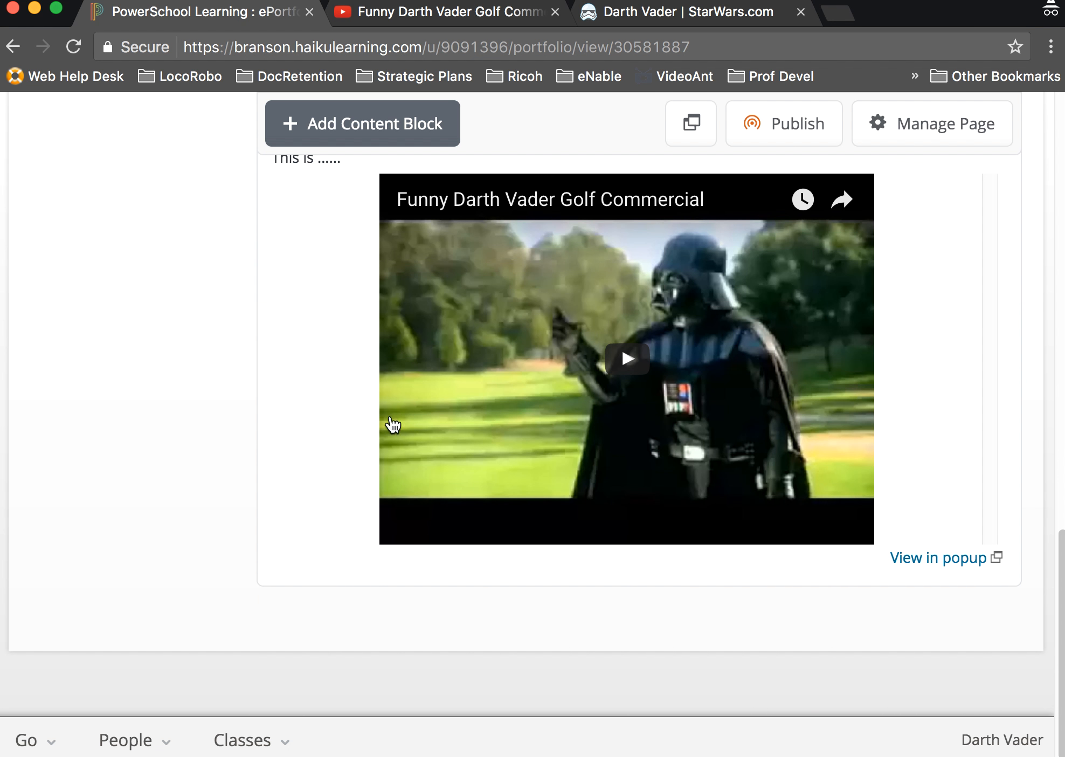
{"action": "scroll", "coordinate": [160, 457], "scroll_direction": "up", "scroll_amount": 3}
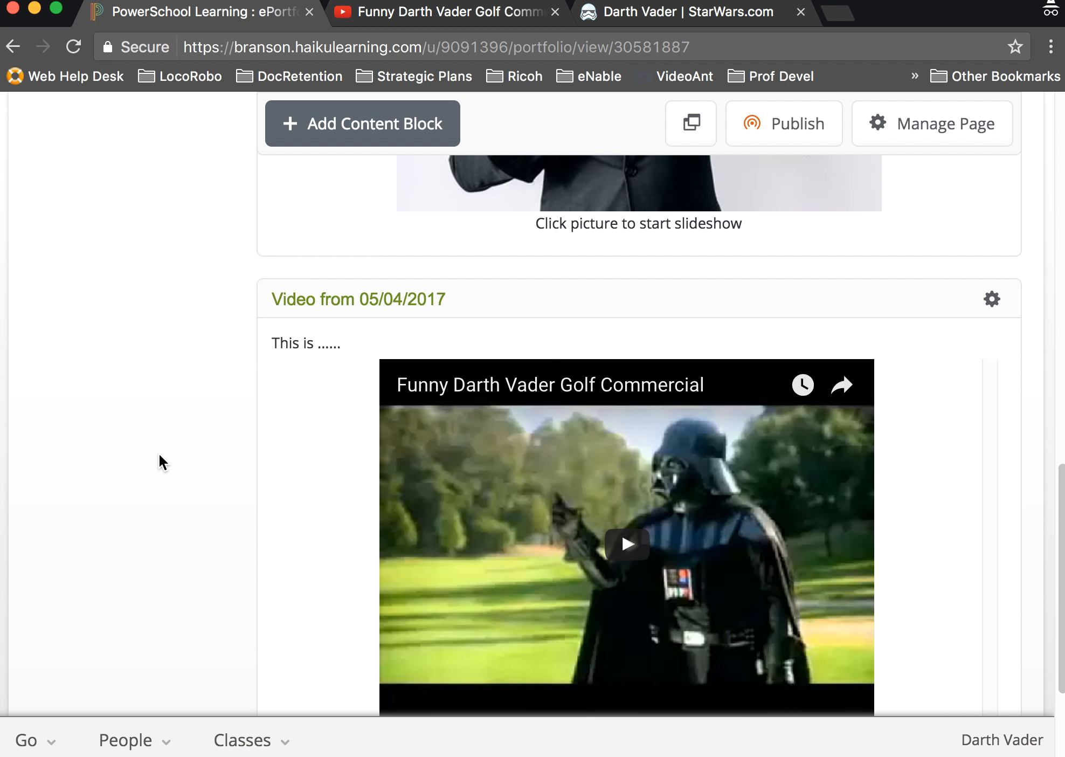
{"action": "scroll", "coordinate": [159, 454], "scroll_direction": "up", "scroll_amount": 11}
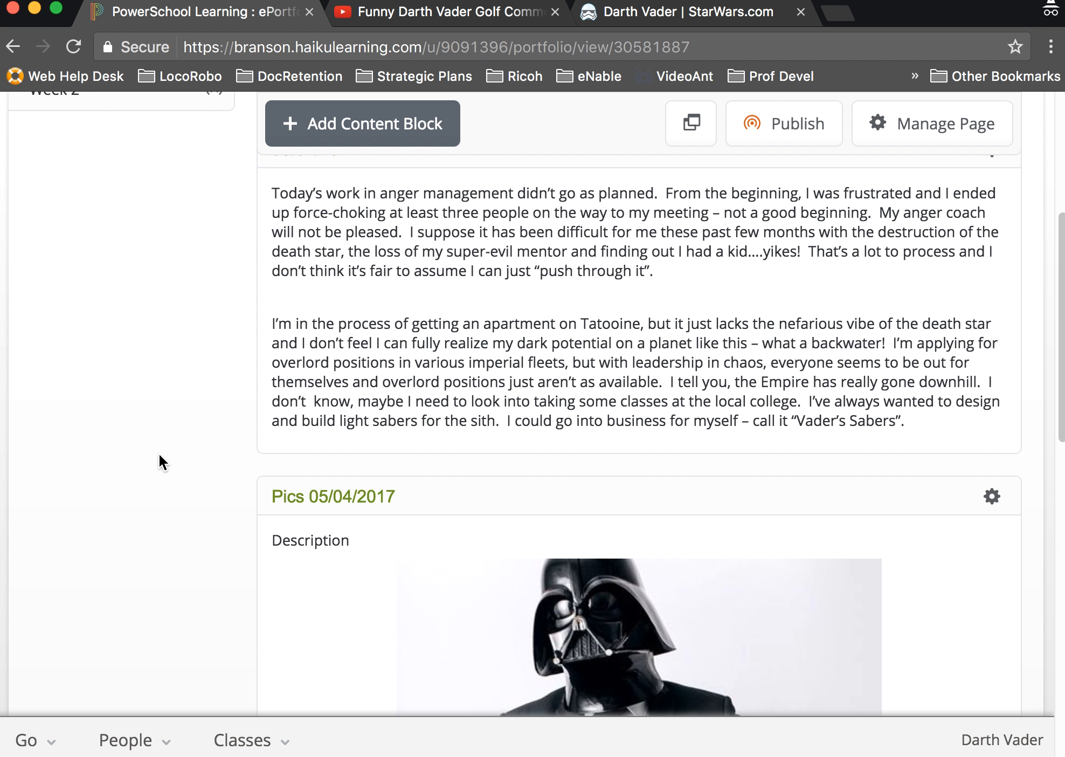
{"action": "scroll", "coordinate": [160, 460], "scroll_direction": "up", "scroll_amount": 2}
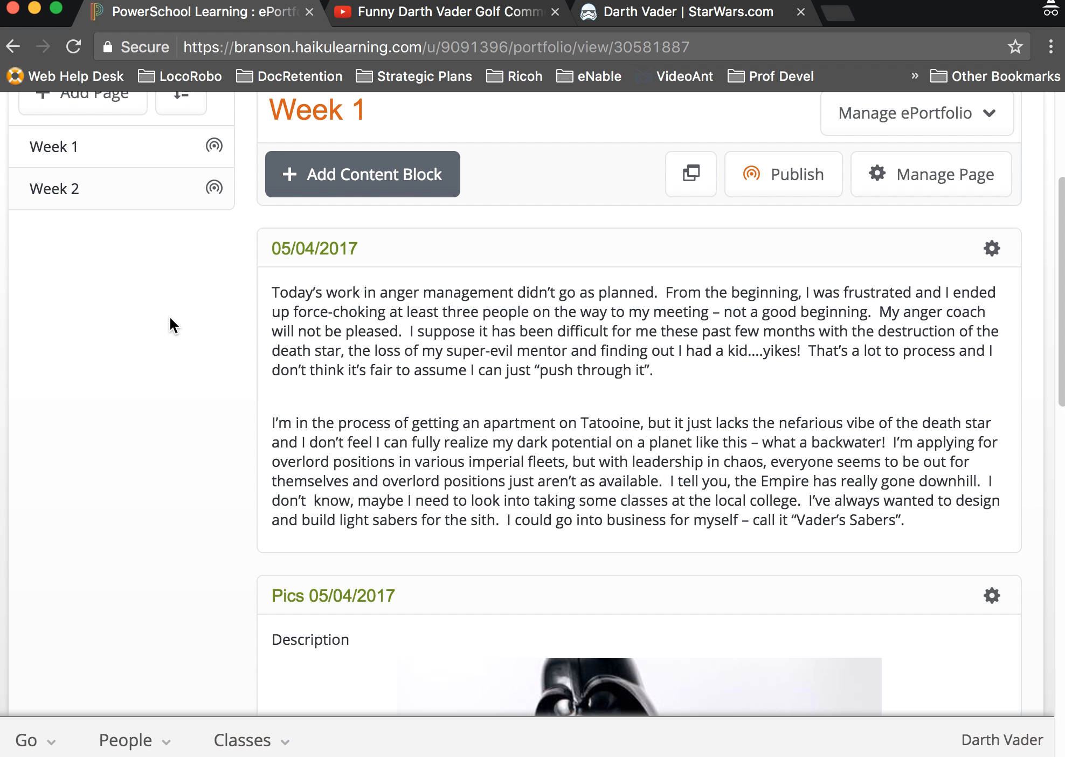
{"action": "left_click", "coordinate": [340, 188]}
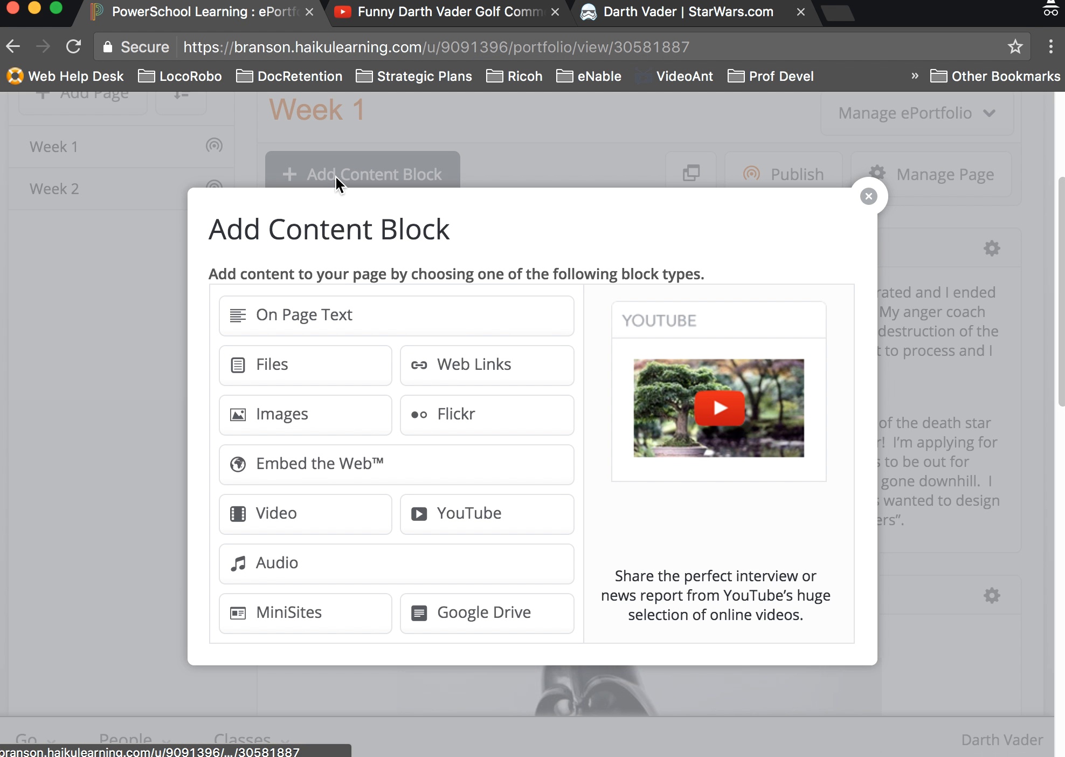
{"action": "left_click", "coordinate": [277, 573]}
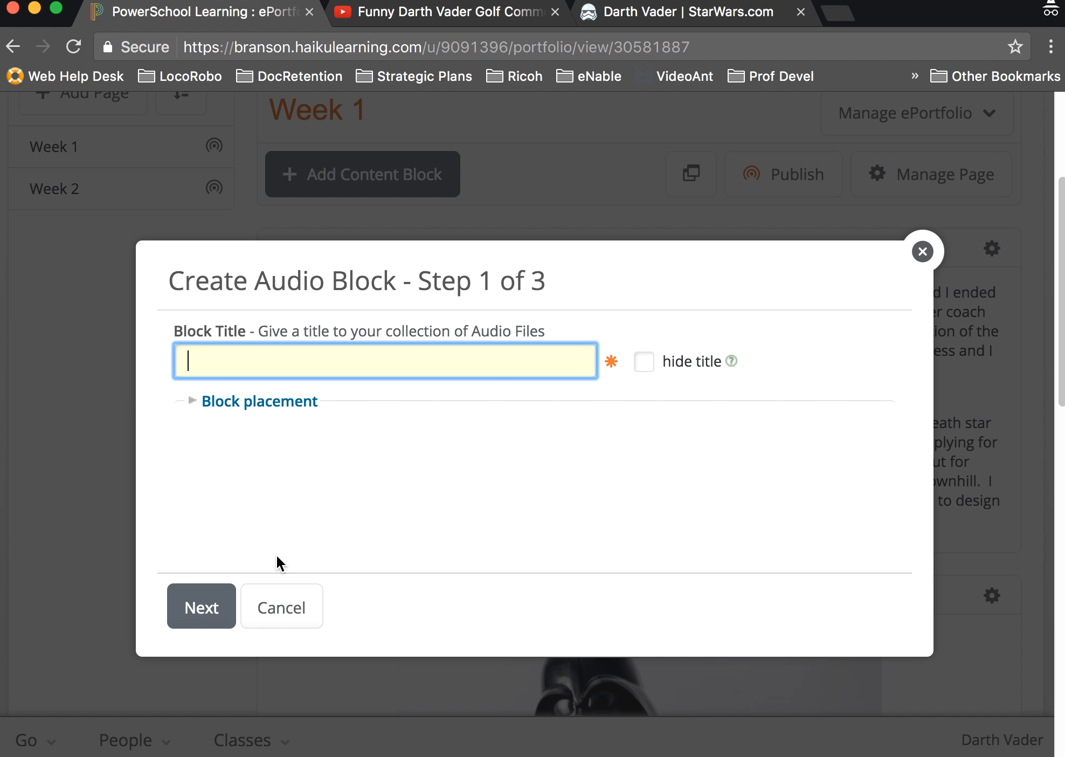
{"action": "type", "text": "Audio 05/04/20176"}
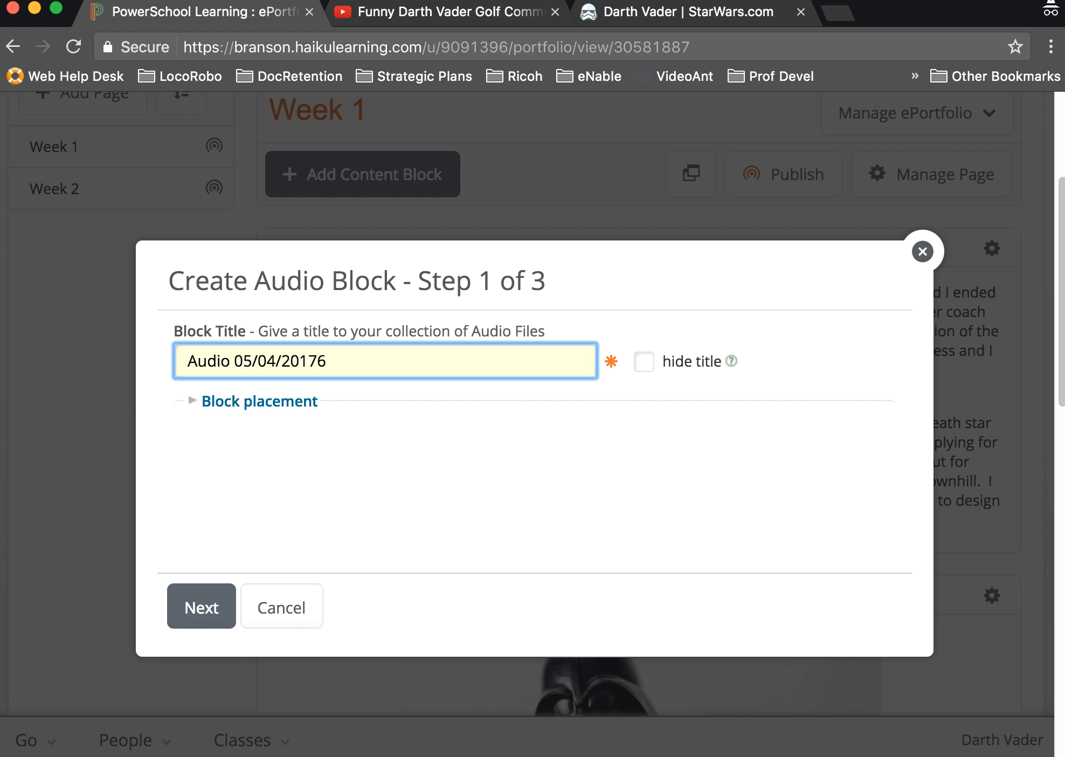
{"action": "key", "text": "BackSpace"}
{"action": "left_click", "coordinate": [246, 408]}
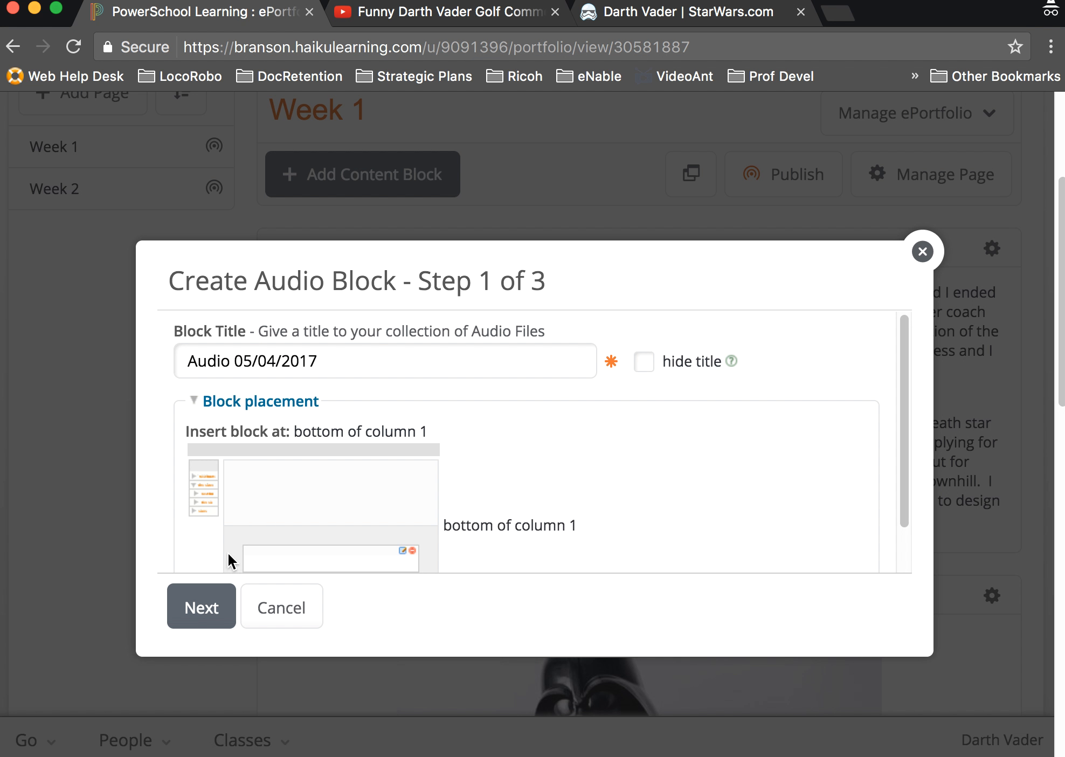
{"action": "left_click", "coordinate": [202, 608]}
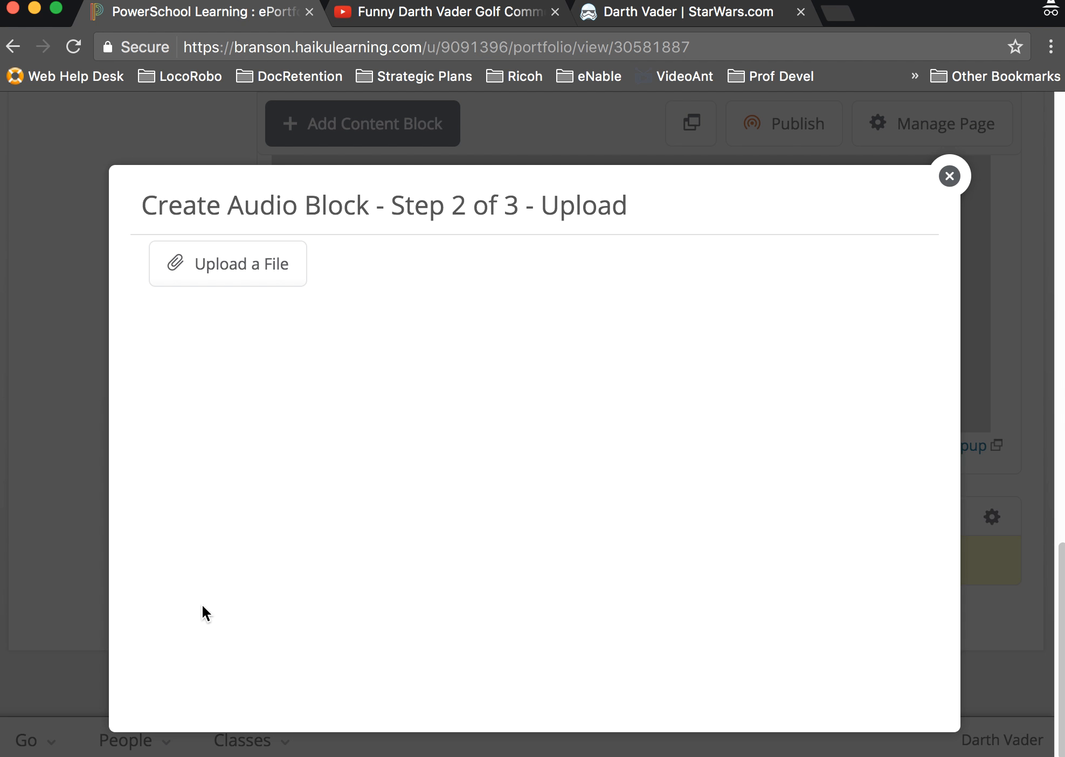
- Try to attach the audio file Plans1.m4a from the file browser in the new audio block's upload step
{"action": "left_click", "coordinate": [237, 263]}
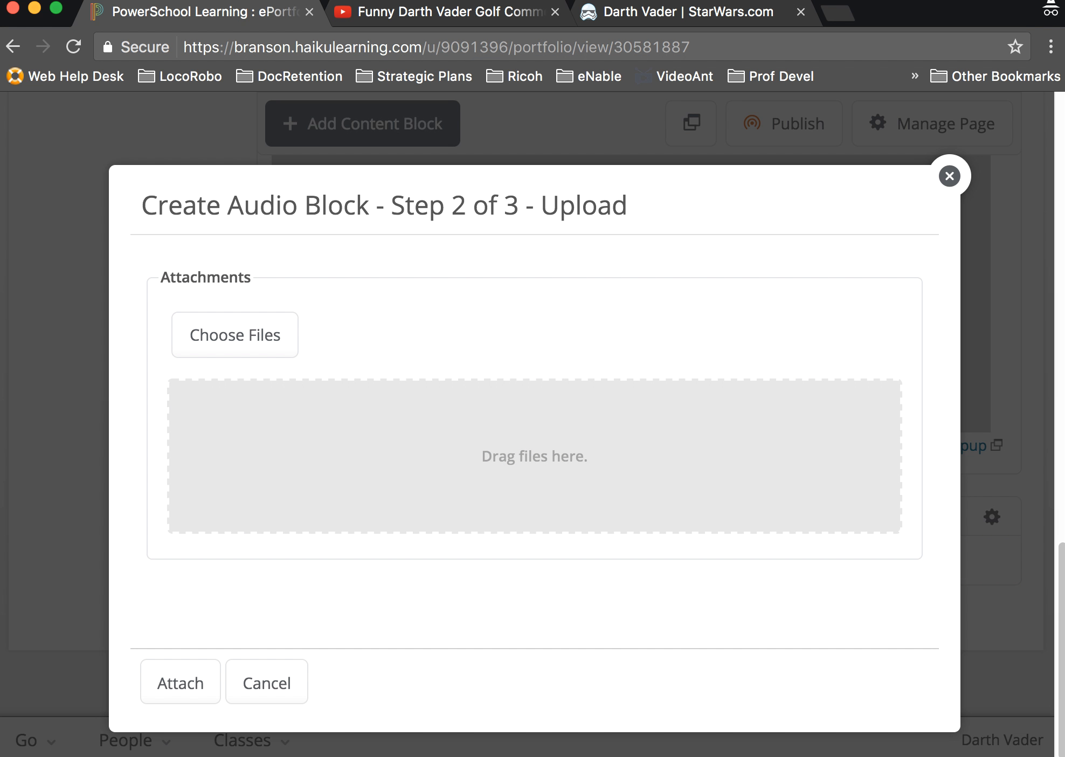
{"action": "key", "text": "super+Tab"}
{"action": "left_click_drag", "start_coordinate": [508, 26], "coordinate": [850, 29]}
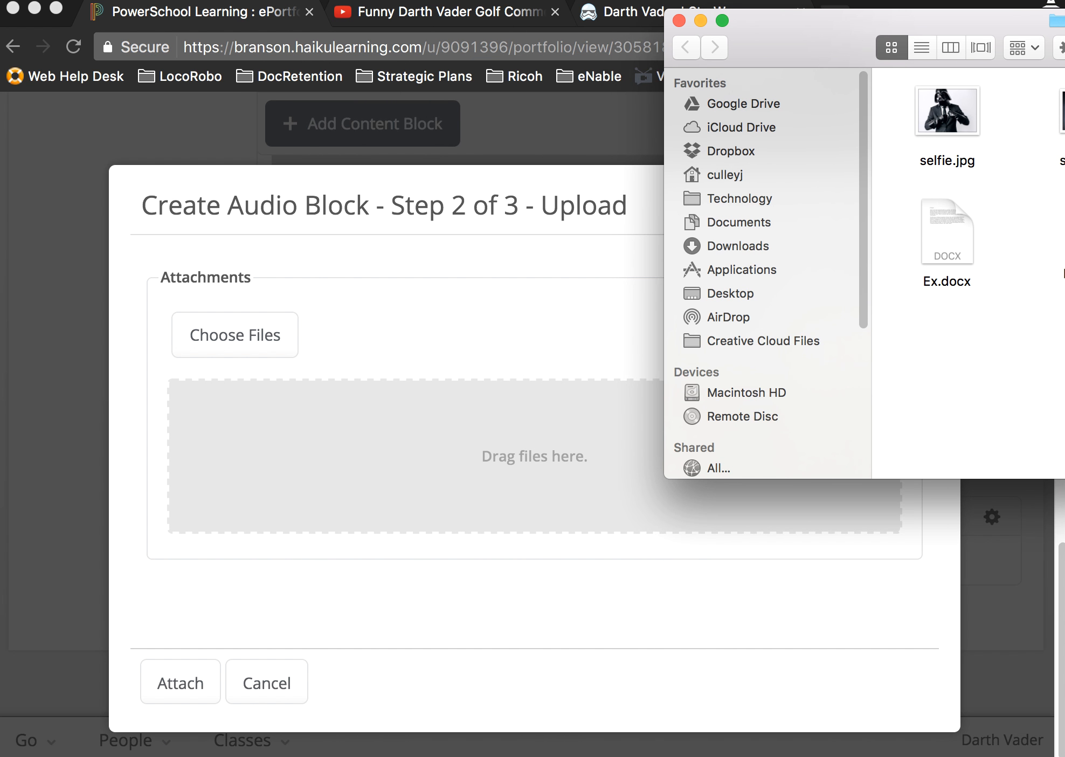
{"action": "left_click_drag", "start_coordinate": [1062, 232], "coordinate": [560, 437]}
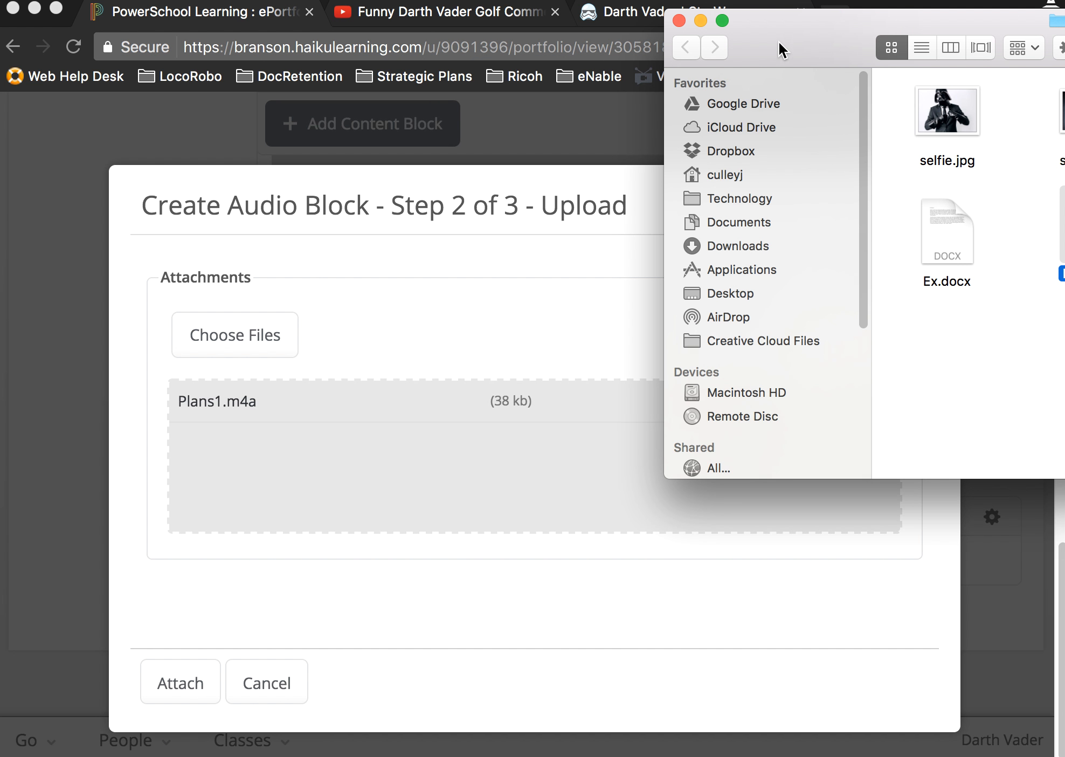
{"action": "left_click", "coordinate": [679, 20]}
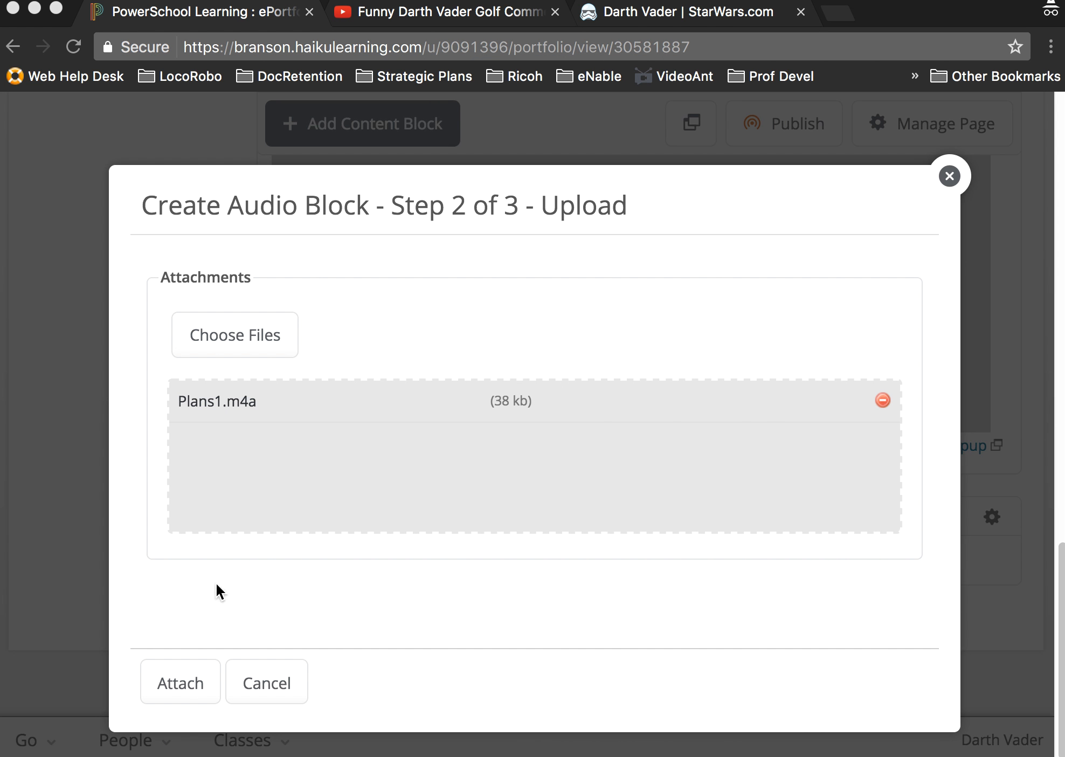
{"action": "left_click", "coordinate": [182, 686]}
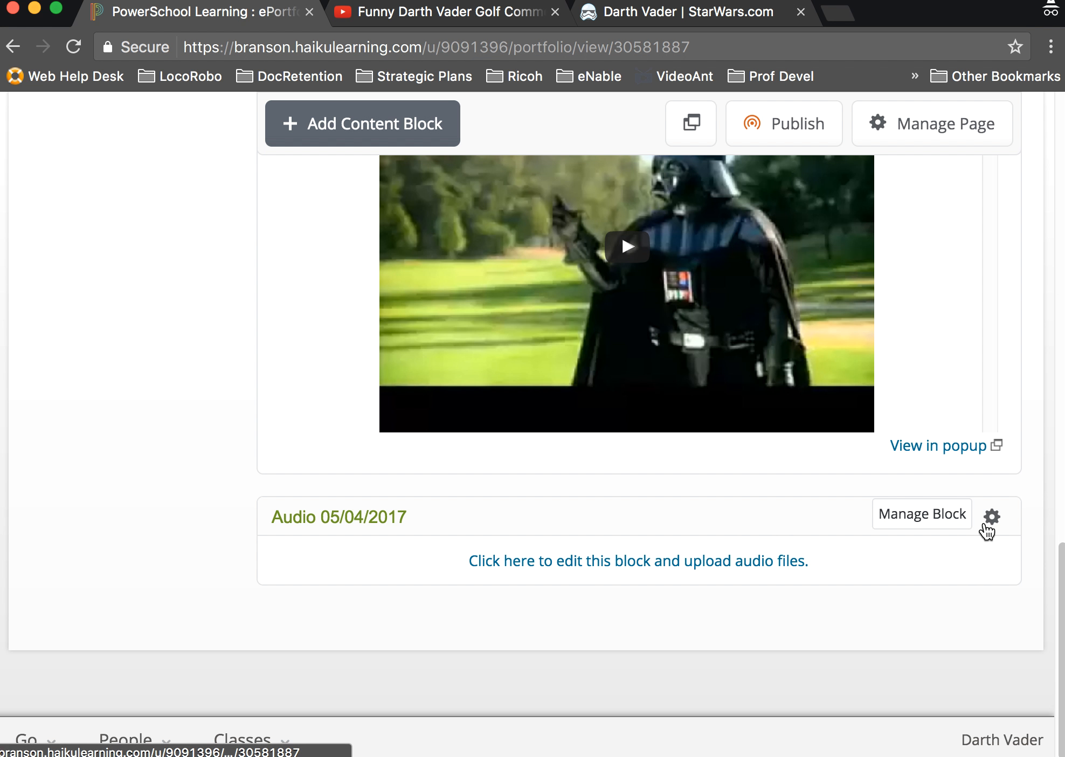
- Edit the Audio 05/04/2017 block, entering "description" as its short description and disallowing students to download the files
{"action": "left_click", "coordinate": [726, 561]}
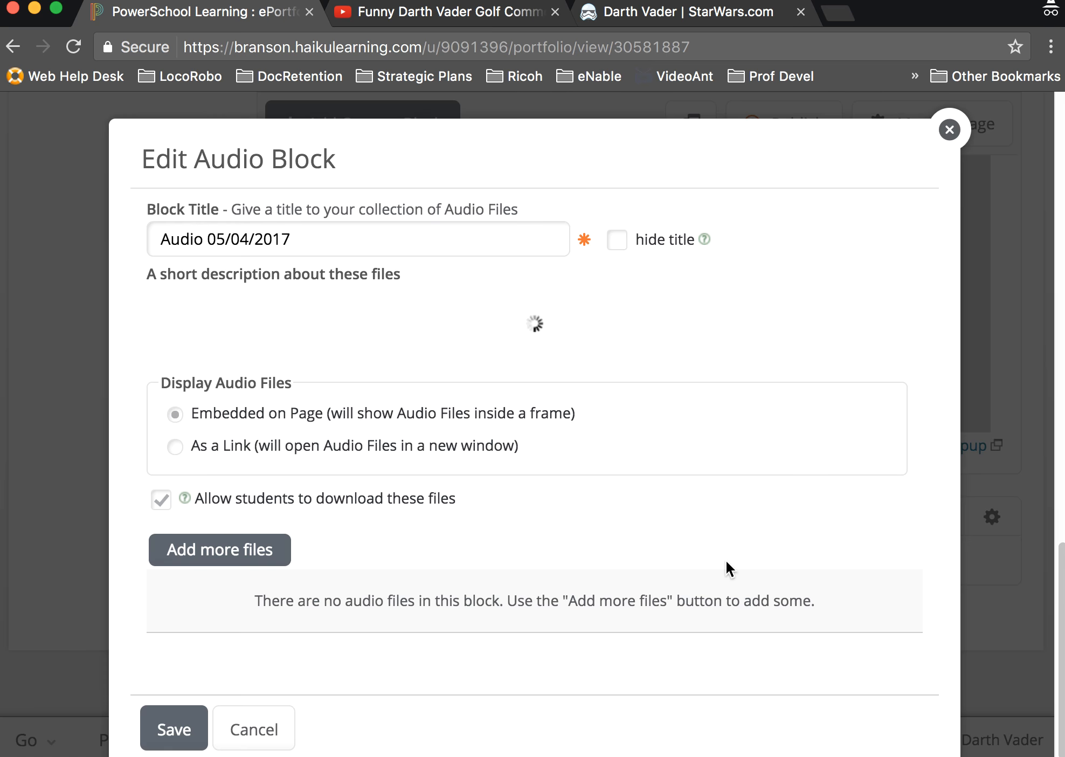
{"action": "scroll", "coordinate": [560, 537], "scroll_direction": "down", "scroll_amount": 3}
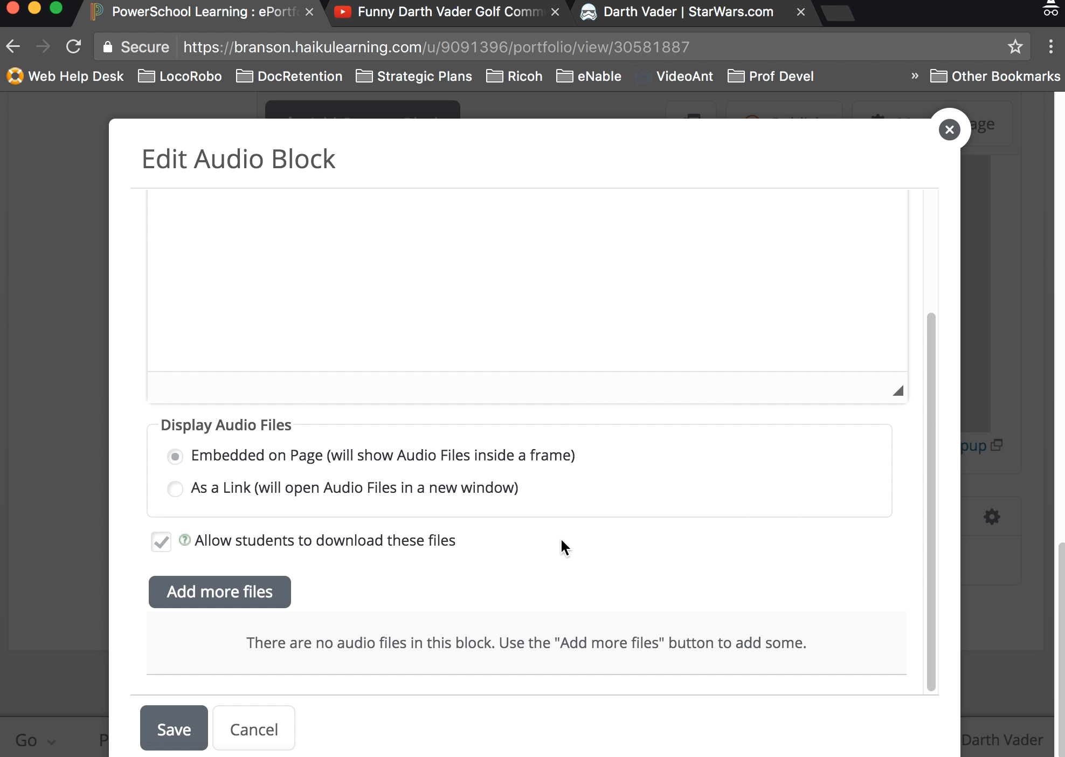
{"action": "scroll", "coordinate": [561, 544], "scroll_direction": "up", "scroll_amount": 2}
{"action": "left_click", "coordinate": [399, 399]}
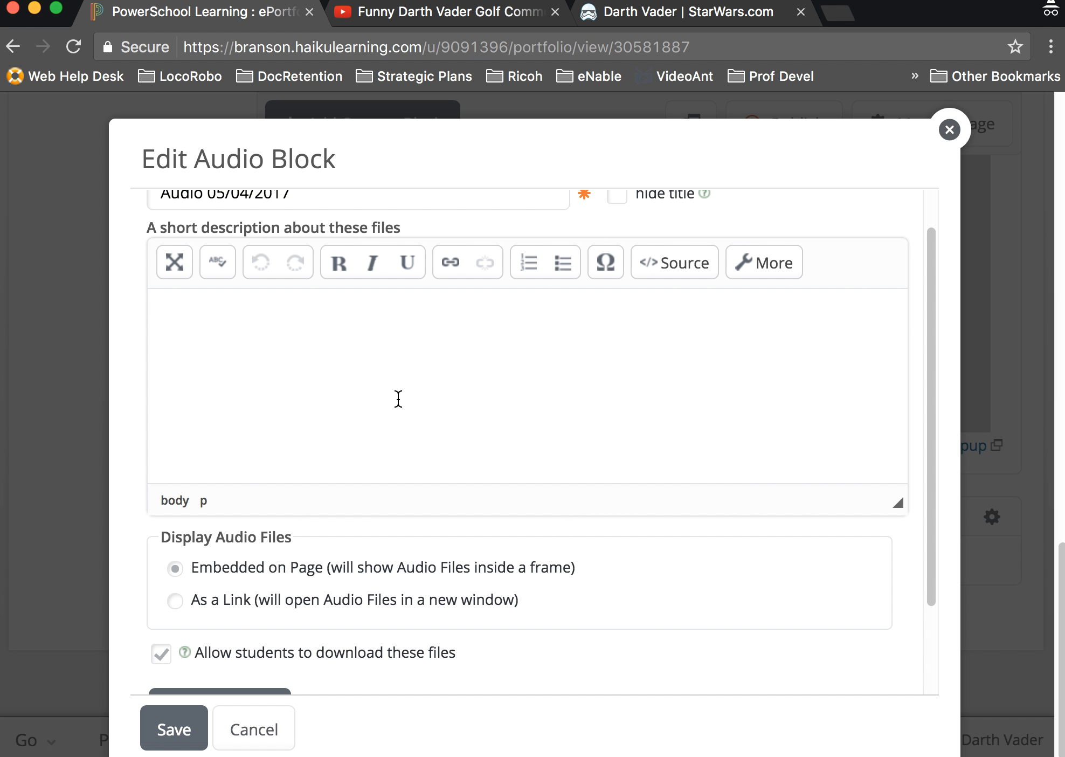
{"action": "type", "text": "descriptions"}
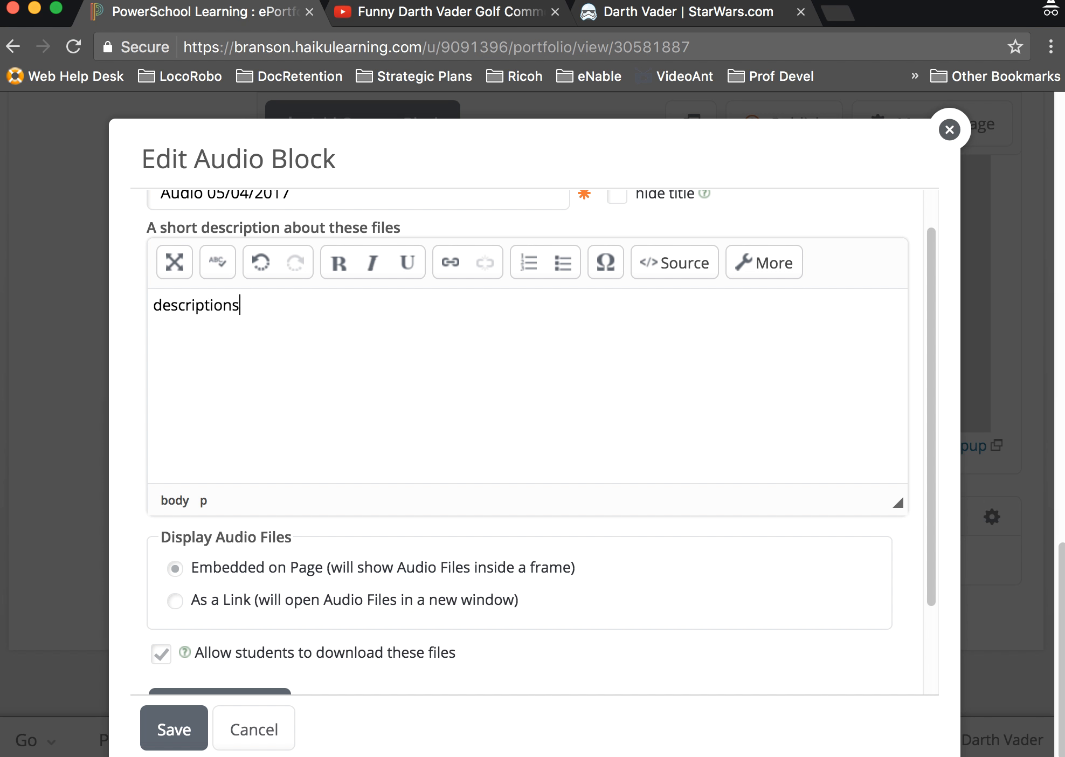
{"action": "key", "text": "BackSpace"}
{"action": "scroll", "coordinate": [625, 507], "scroll_direction": "down", "scroll_amount": 2}
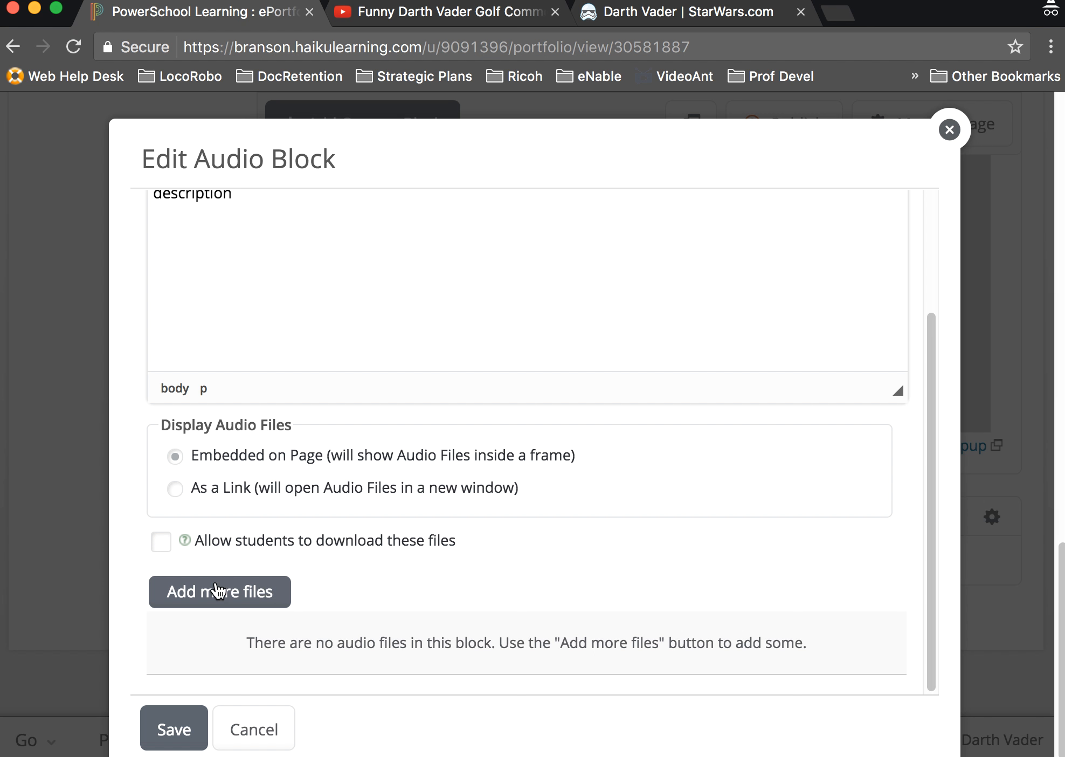
- Attach Plans1.m4a from the selfie folder to the Audio 05/04/2017 block and save the block
{"action": "left_click", "coordinate": [235, 593]}
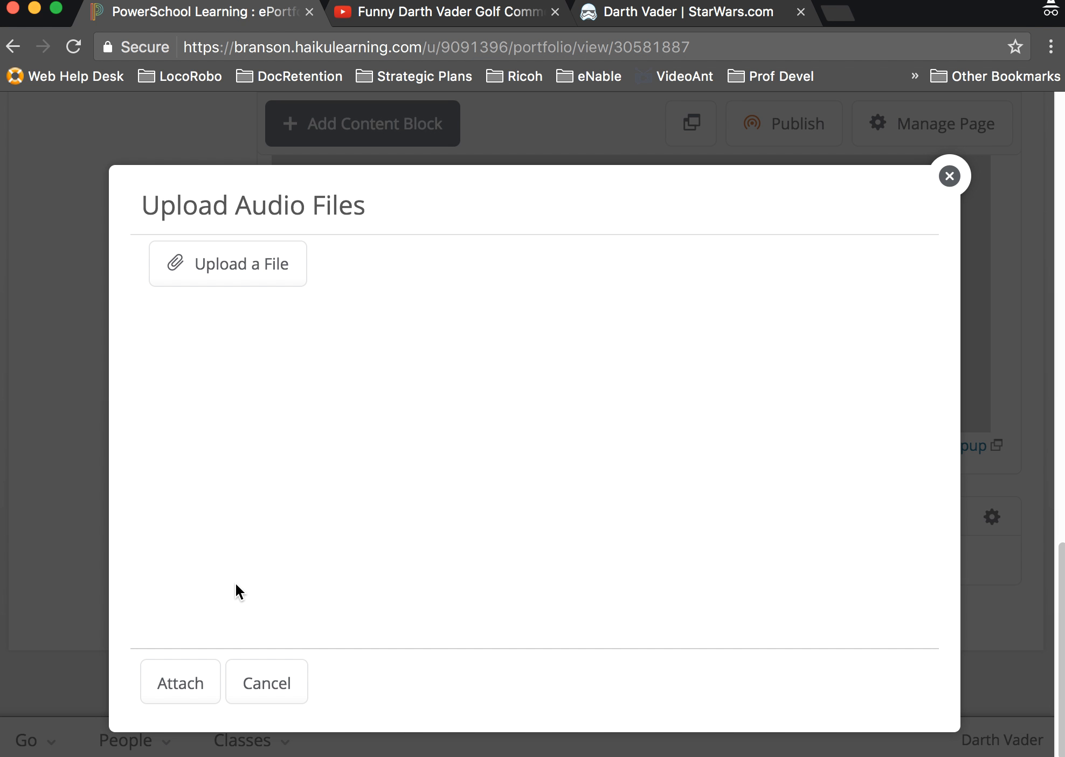
{"action": "left_click", "coordinate": [240, 265]}
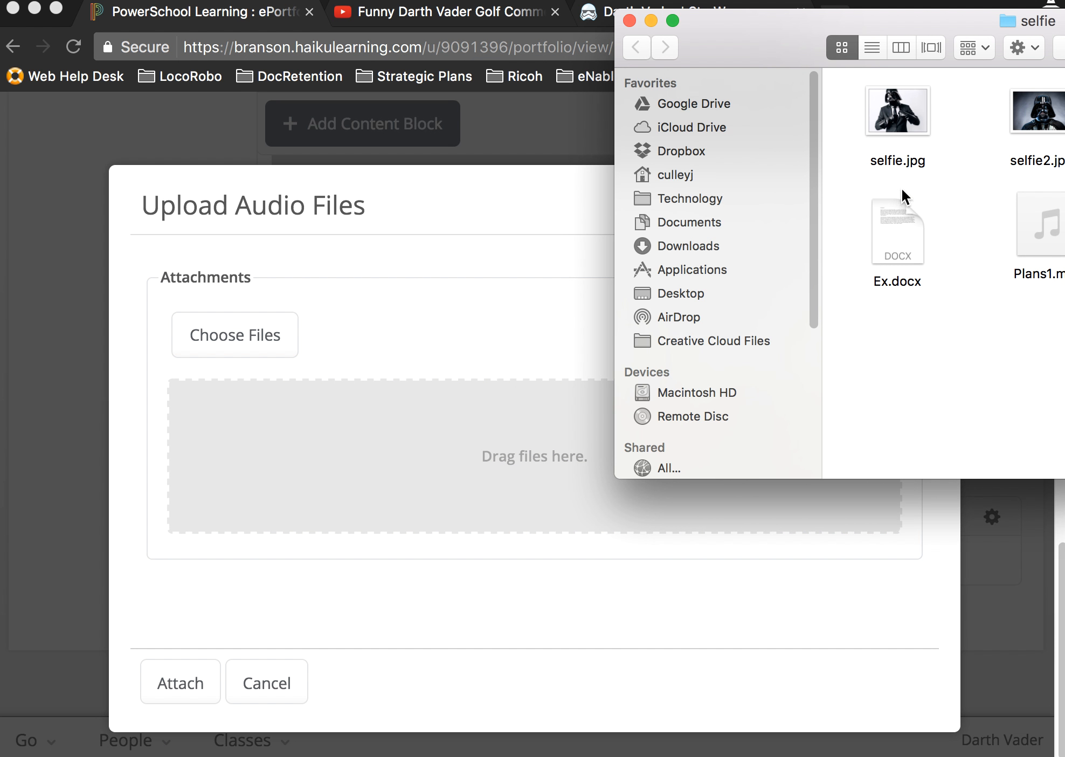
{"action": "left_click_drag", "start_coordinate": [1042, 221], "coordinate": [432, 457]}
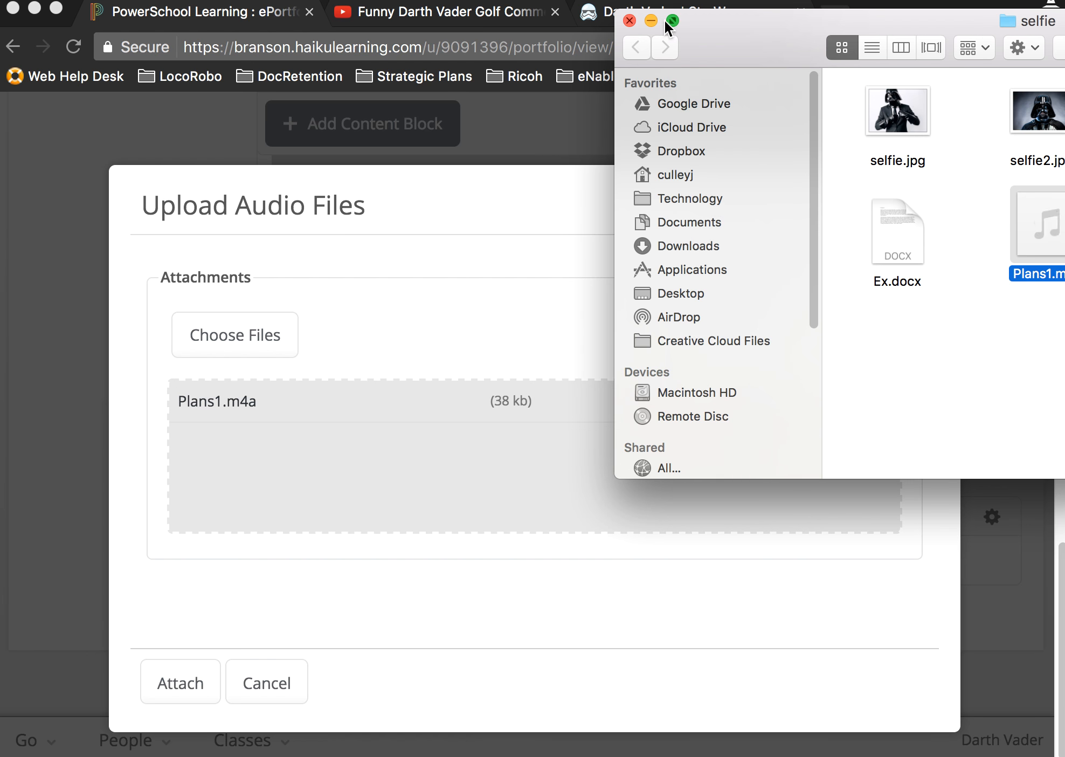
{"action": "left_click", "coordinate": [628, 21]}
{"action": "left_click", "coordinate": [188, 671]}
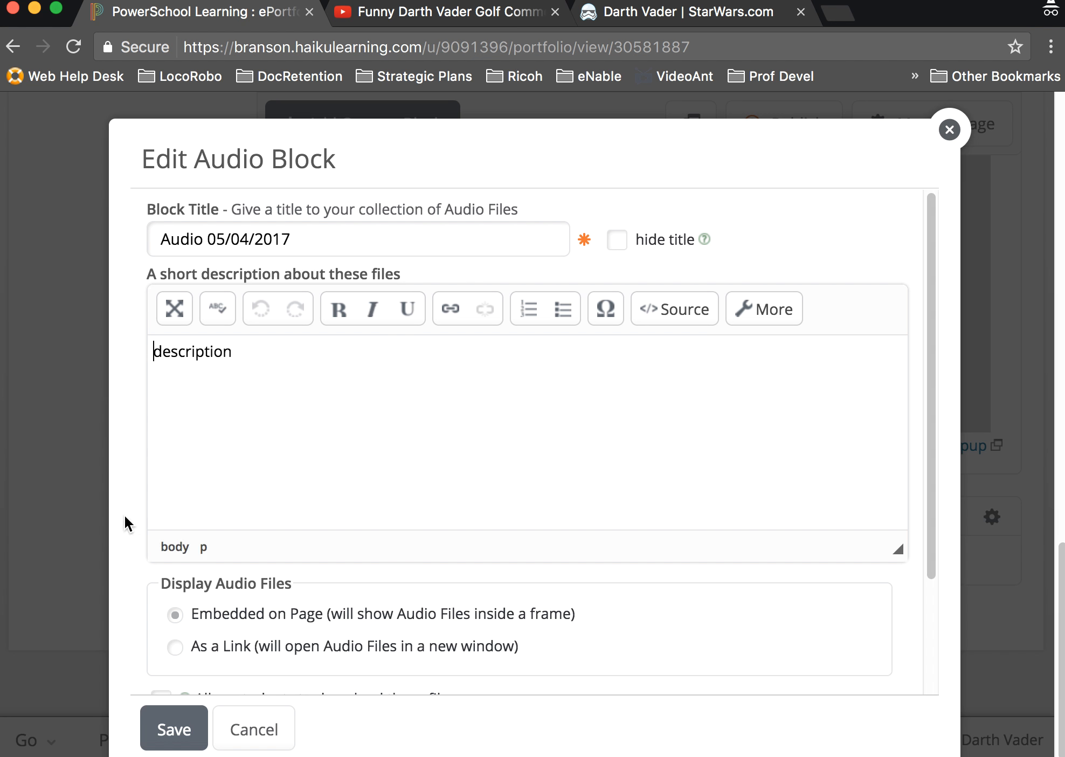
{"action": "scroll", "coordinate": [320, 652], "scroll_direction": "down", "scroll_amount": 3}
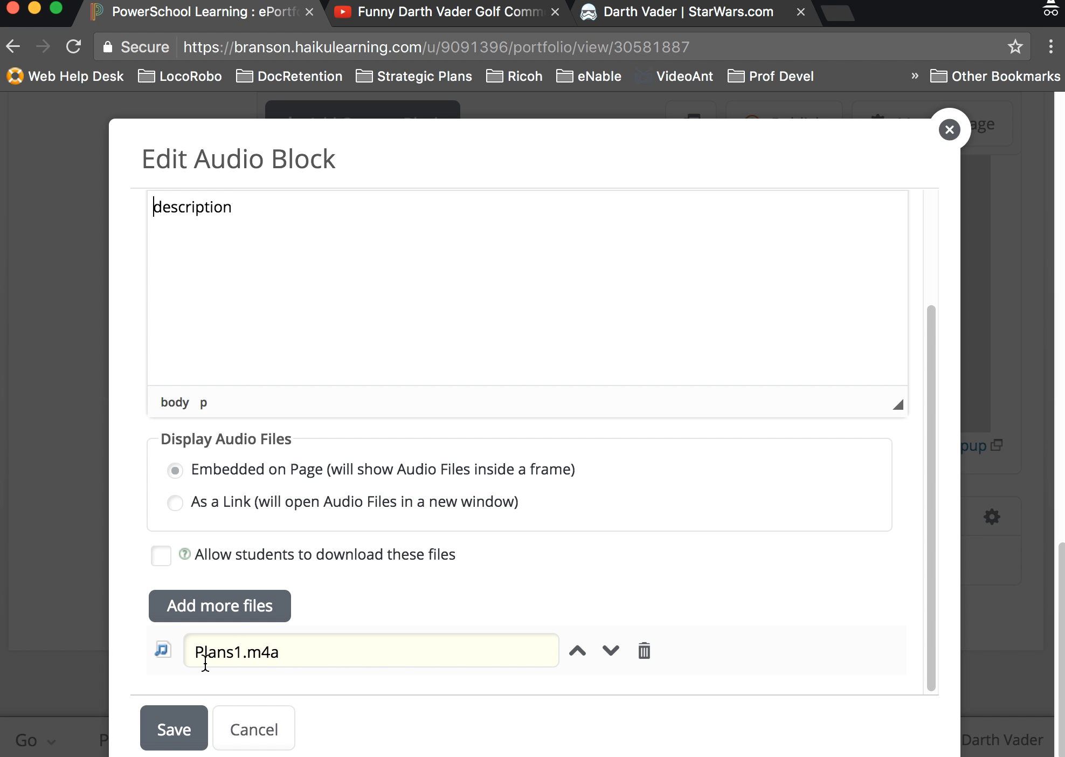
{"action": "left_click", "coordinate": [171, 731]}
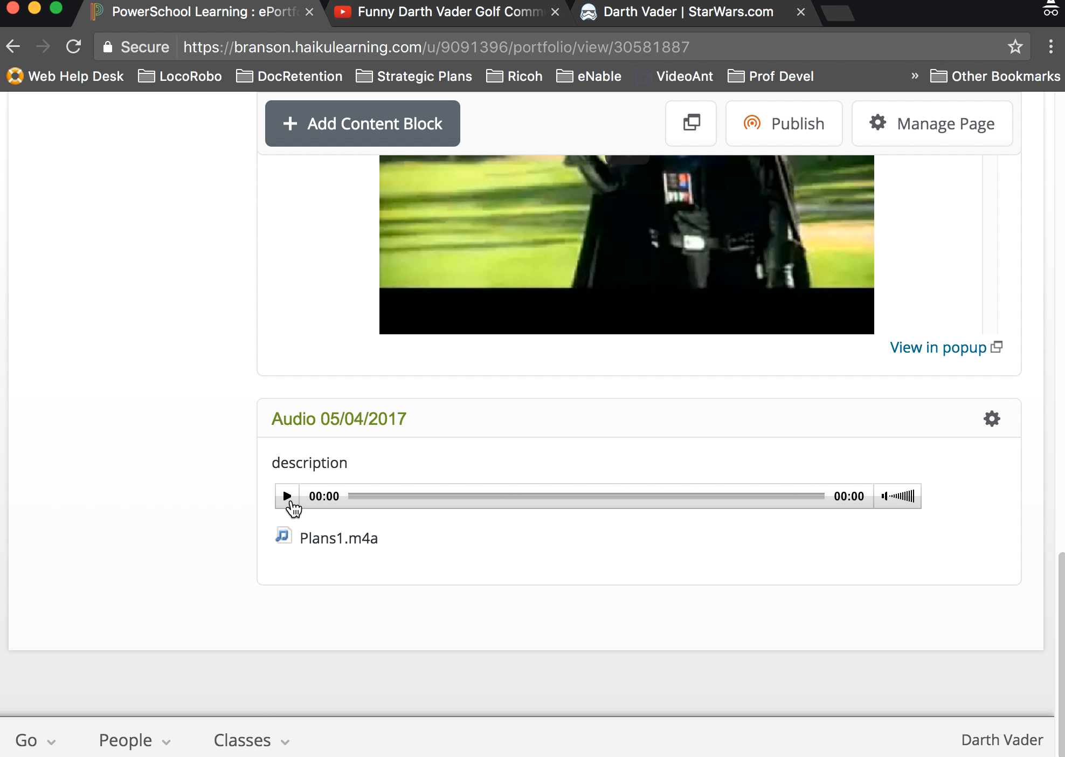
- Play the embedded Plans1.m4a recording and review the text, slideshow, video and audio blocks on the Week 1 page
{"action": "left_click", "coordinate": [287, 496]}
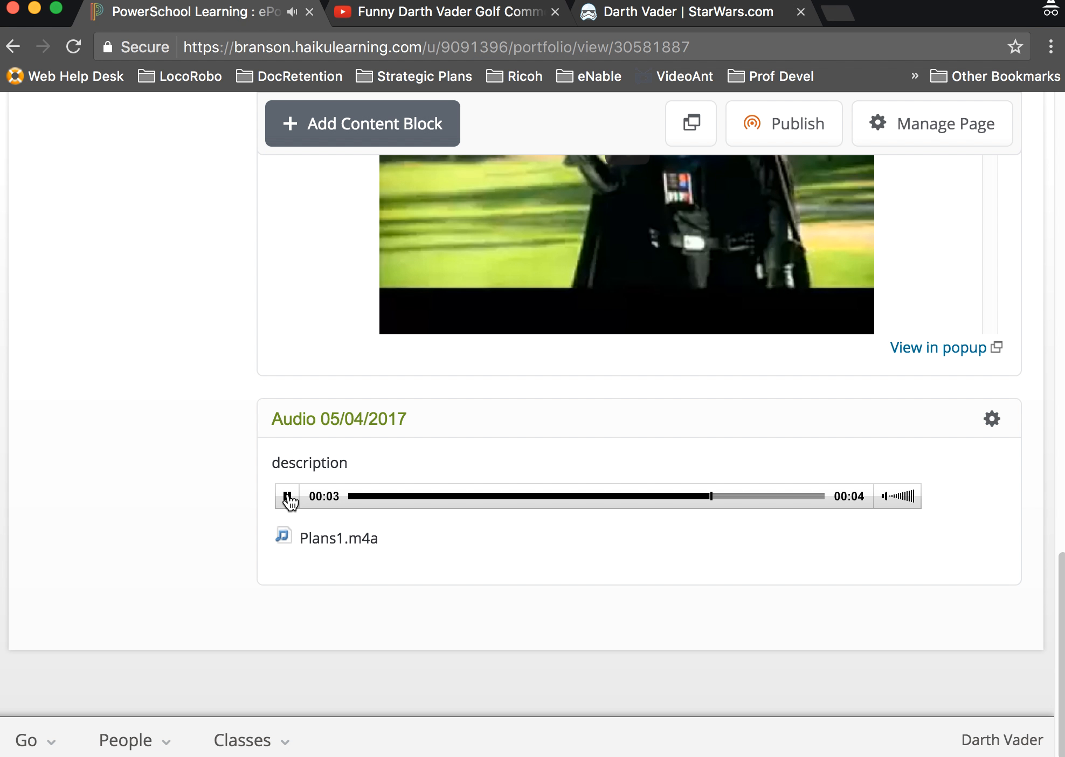
{"action": "scroll", "coordinate": [216, 514], "scroll_direction": "up", "scroll_amount": 3}
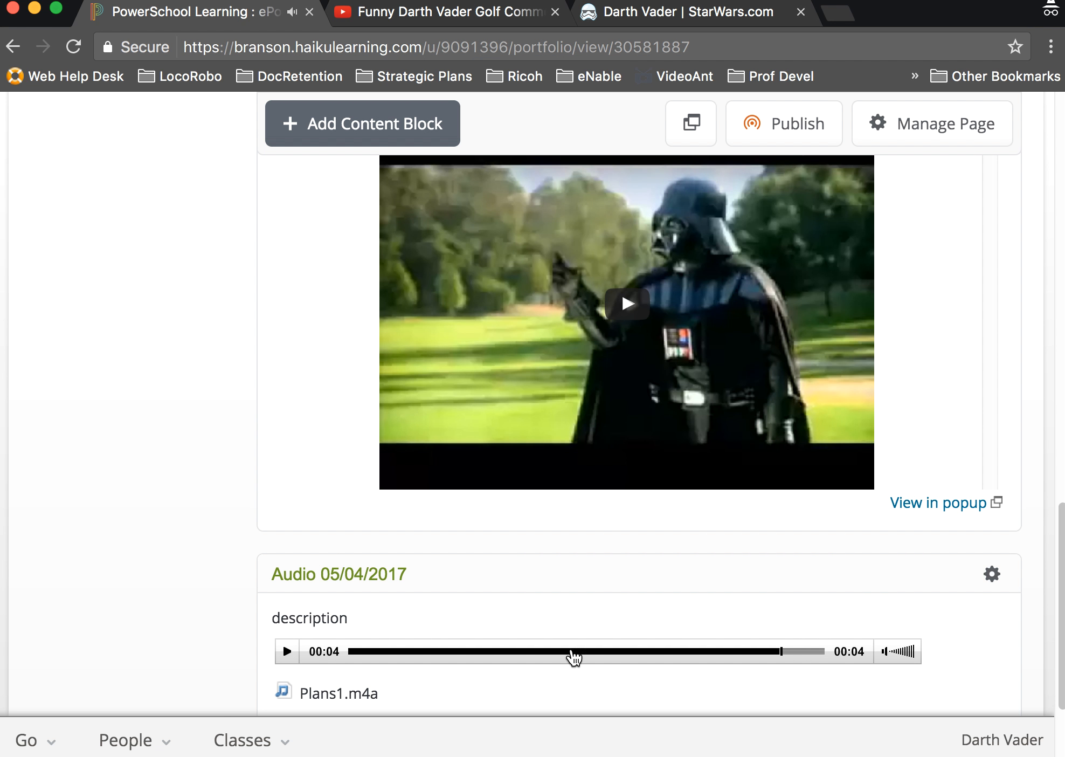
{"action": "scroll", "coordinate": [171, 507], "scroll_direction": "up", "scroll_amount": 1}
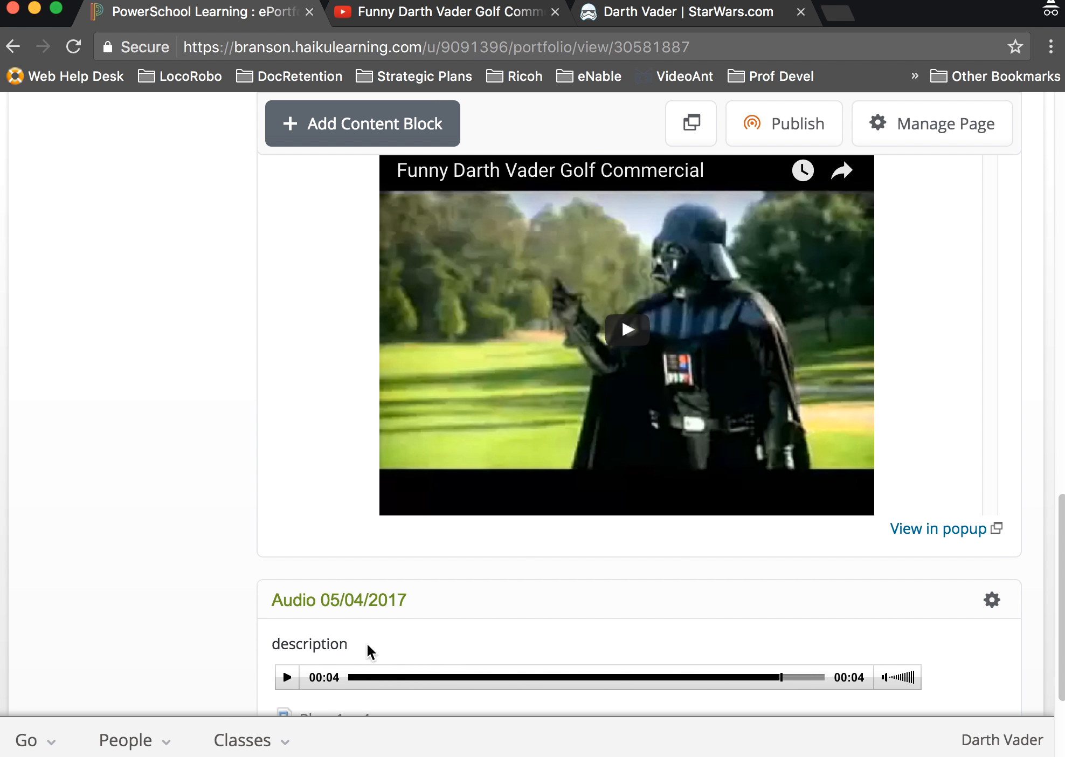
{"action": "scroll", "coordinate": [195, 554], "scroll_direction": "up", "scroll_amount": 17}
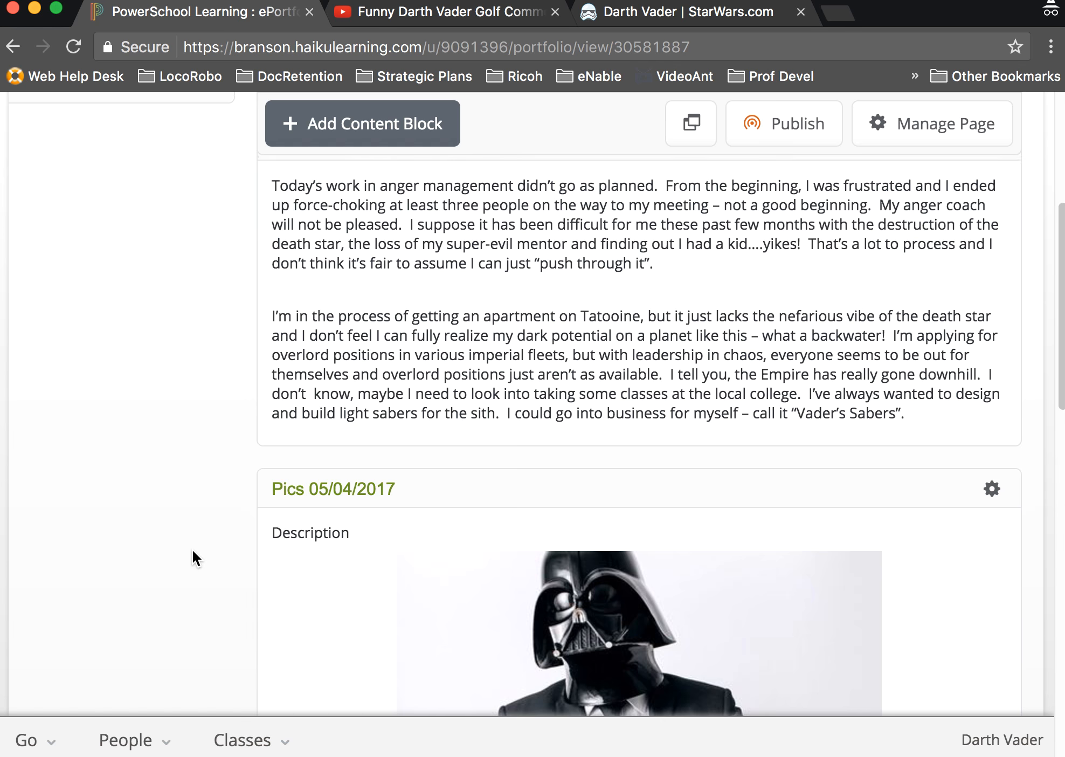
{"action": "scroll", "coordinate": [192, 548], "scroll_direction": "up", "scroll_amount": 5}
{"action": "scroll", "coordinate": [191, 548], "scroll_direction": "down", "scroll_amount": 20}
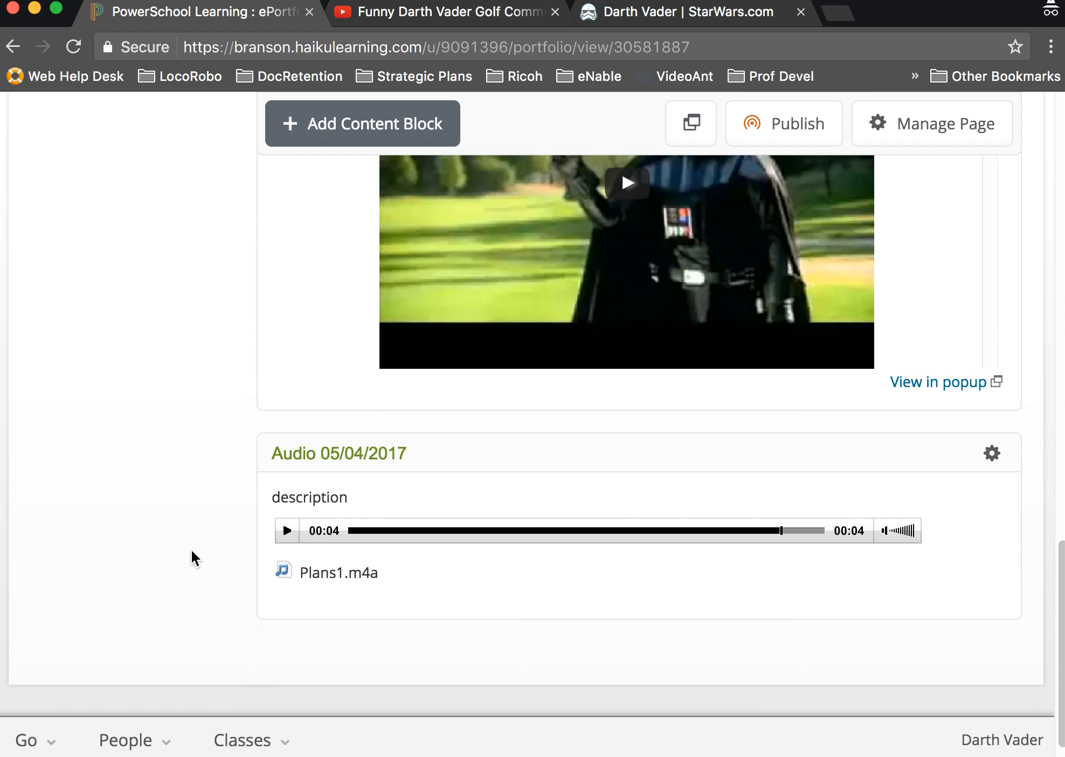
{"action": "scroll", "coordinate": [190, 548], "scroll_direction": "up", "scroll_amount": 20}
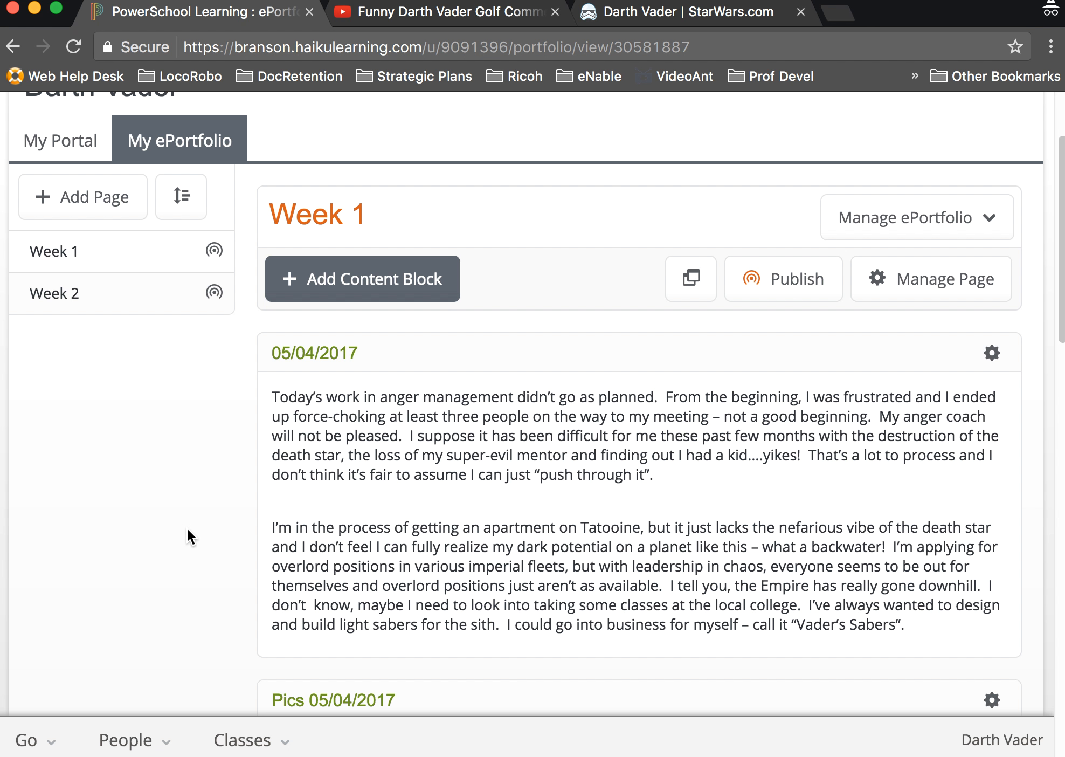
{"action": "scroll", "coordinate": [177, 521], "scroll_direction": "up", "scroll_amount": 1}
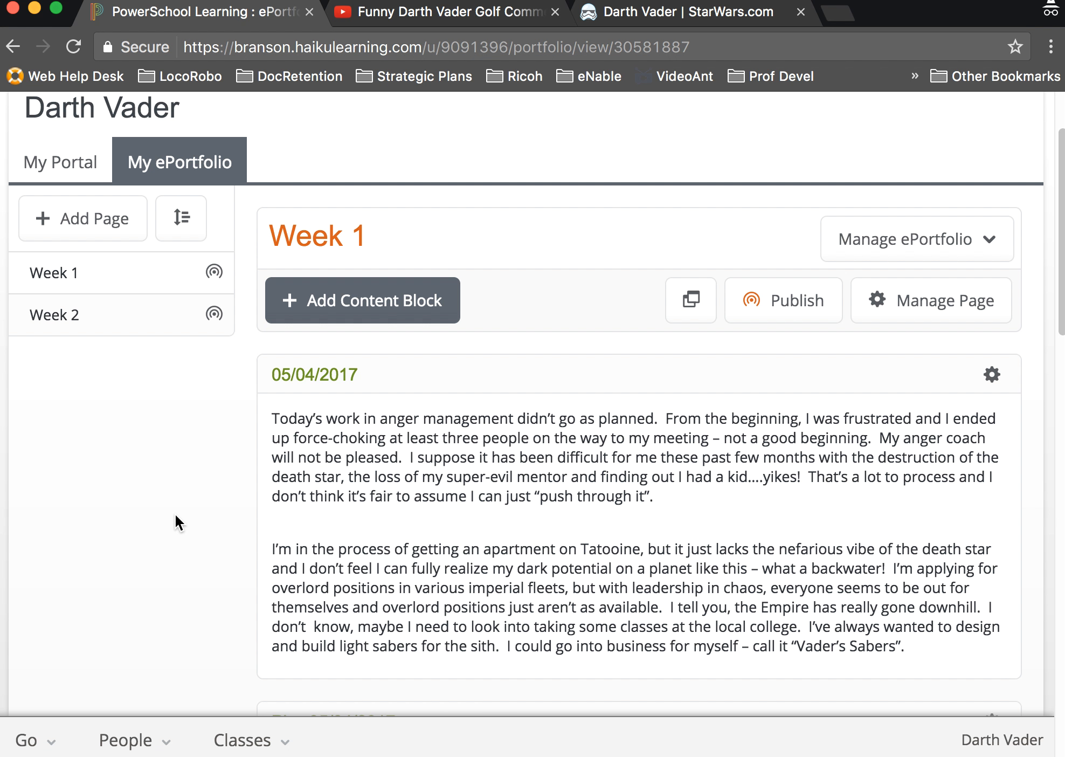
{"action": "scroll", "coordinate": [168, 512], "scroll_direction": "down", "scroll_amount": 6}
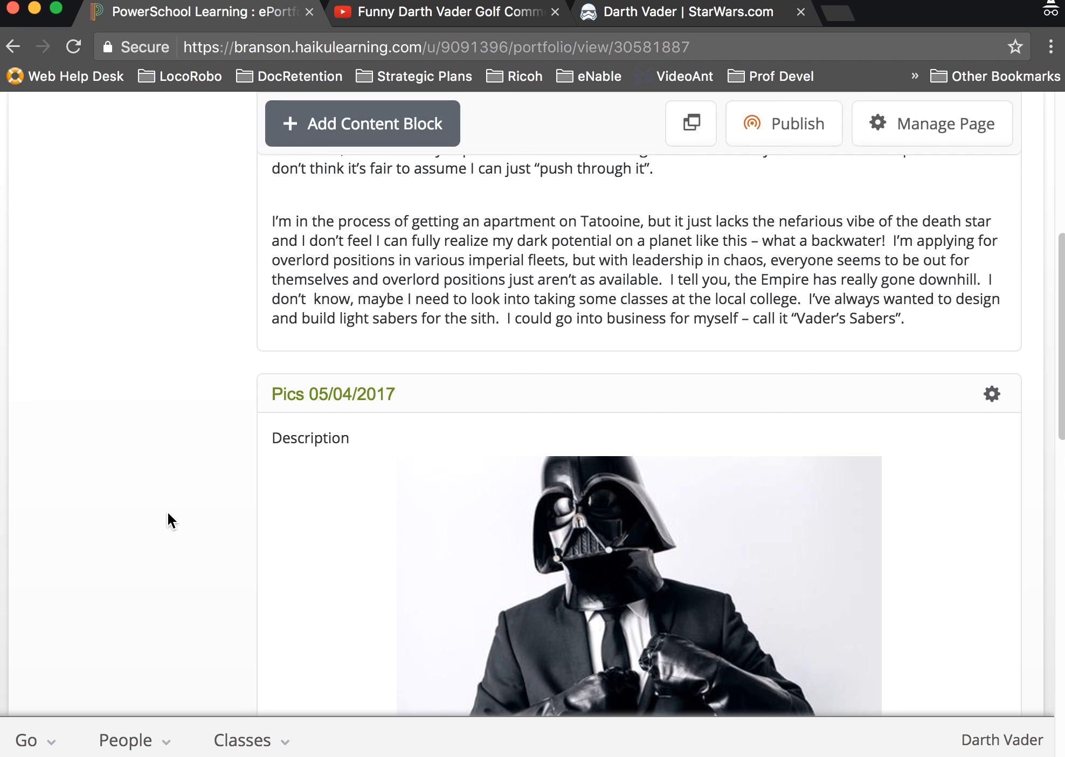
{"action": "scroll", "coordinate": [166, 513], "scroll_direction": "up", "scroll_amount": 6}
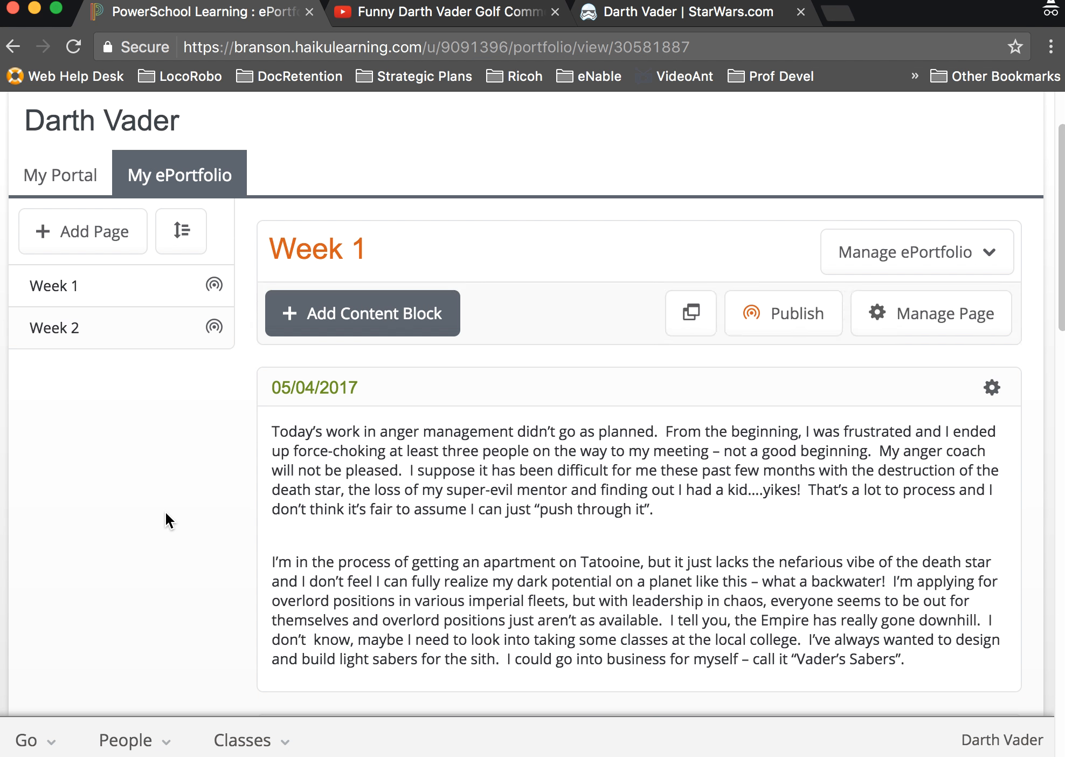